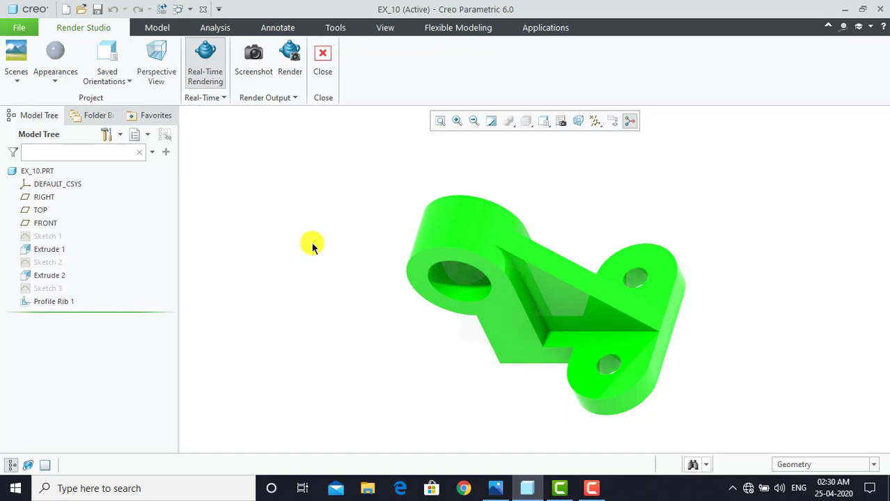
- Exit the render studio and close the EX_10 part window
click(322, 56)
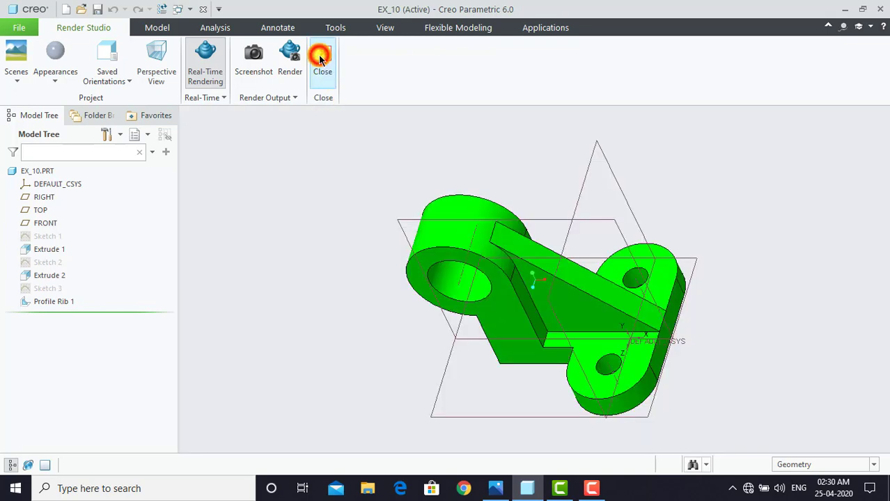
click(204, 9)
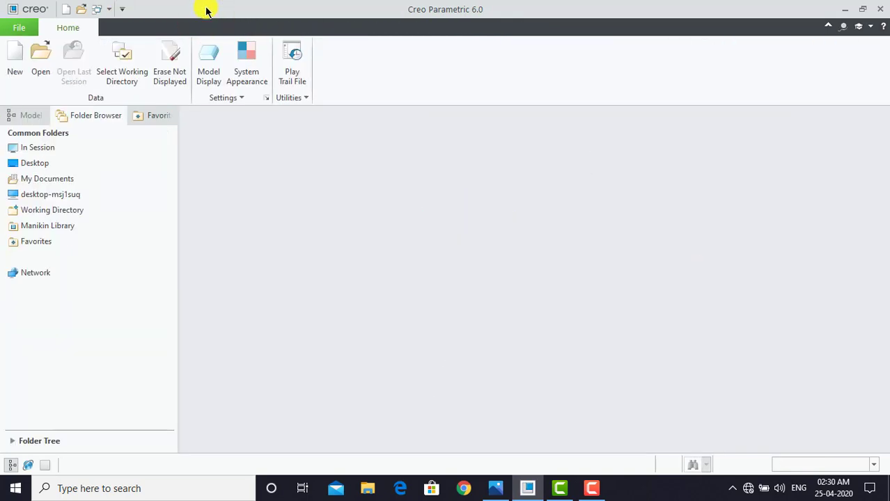
- Create a solid part named exercise_10 from the solid_part_mmks template instead of the default template
click(16, 56)
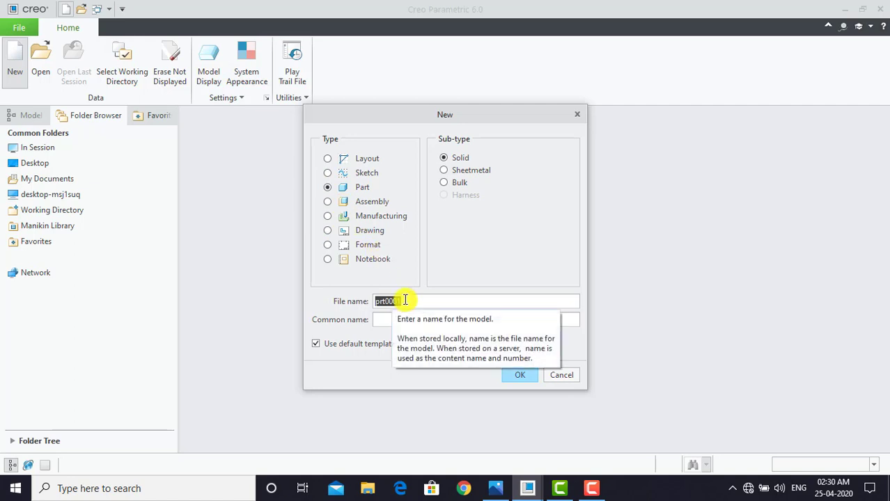
text(exercise_10)
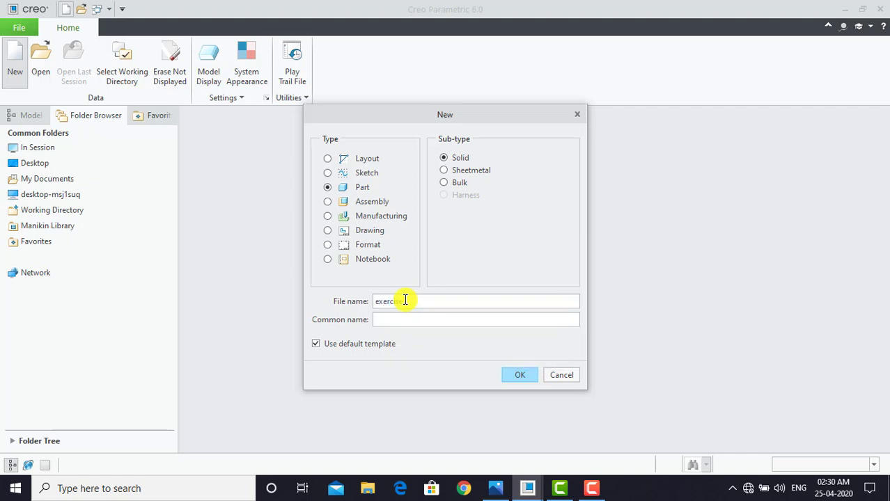
click(357, 344)
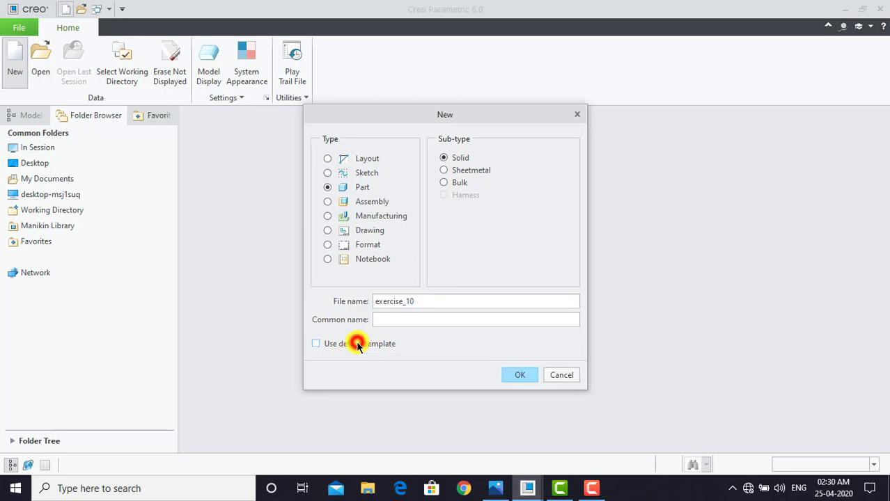
click(514, 376)
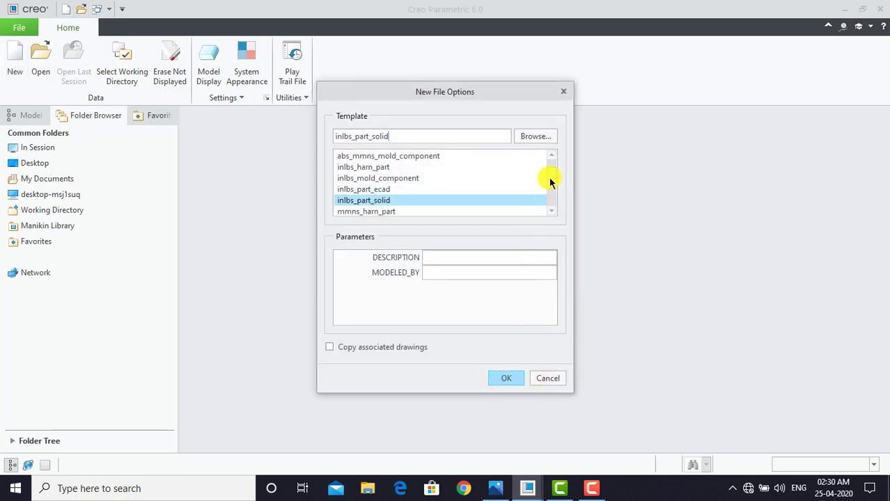
scroll(549, 180, down, 2)
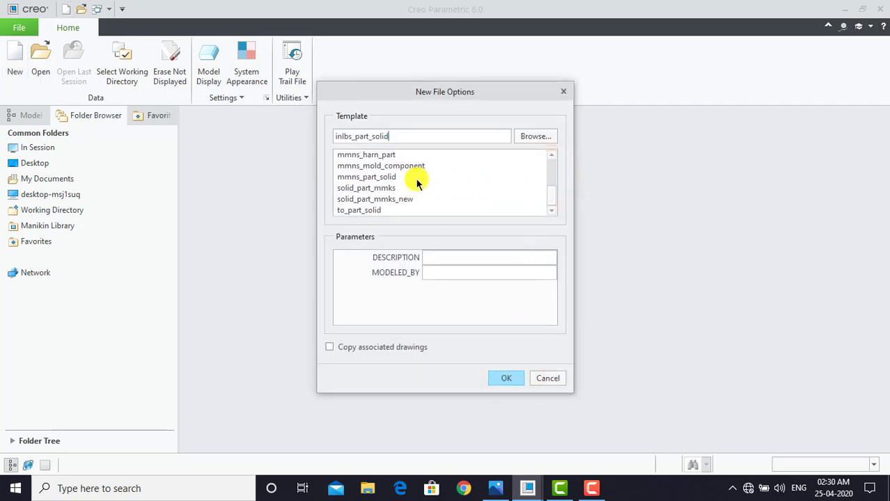
click(388, 188)
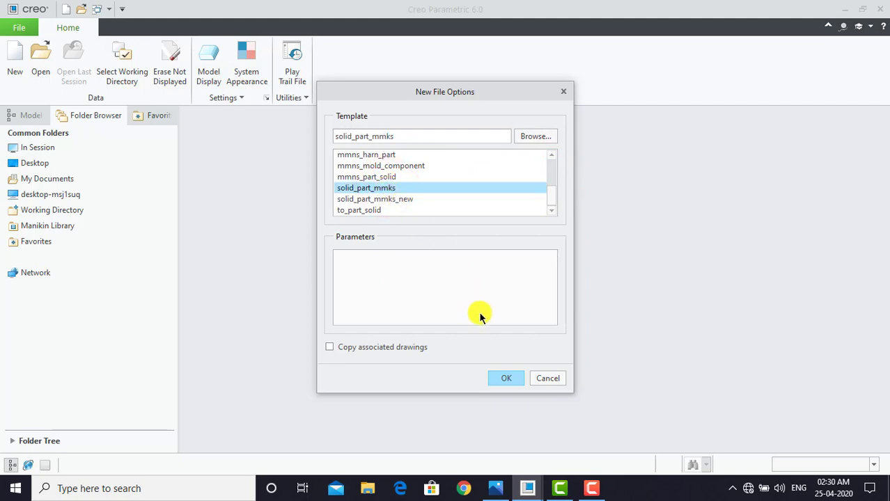
click(499, 376)
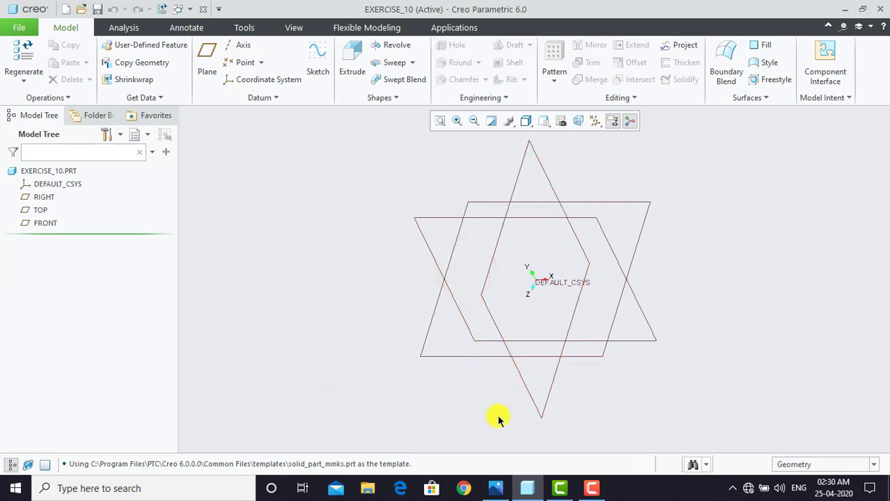
- Consult the exercise drawing in Photos and, back in Creo, start a sketch on the TOP plane, viewed parallel to the screen
click(495, 489)
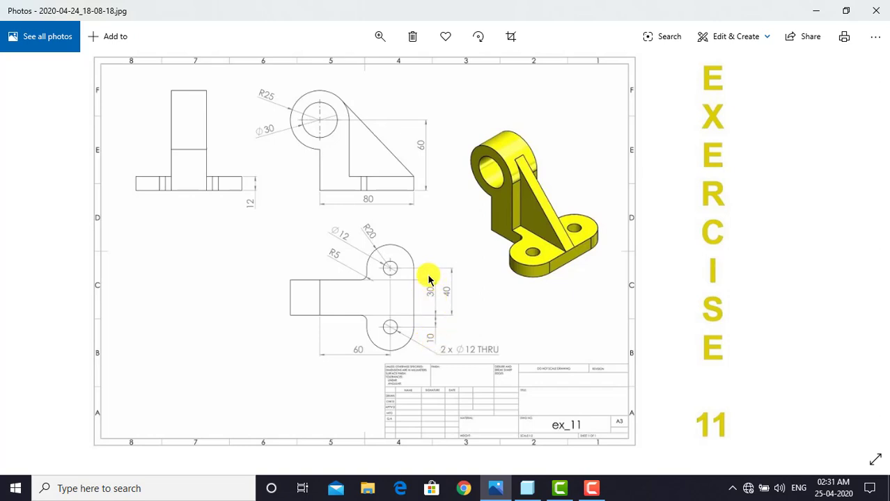
click(527, 489)
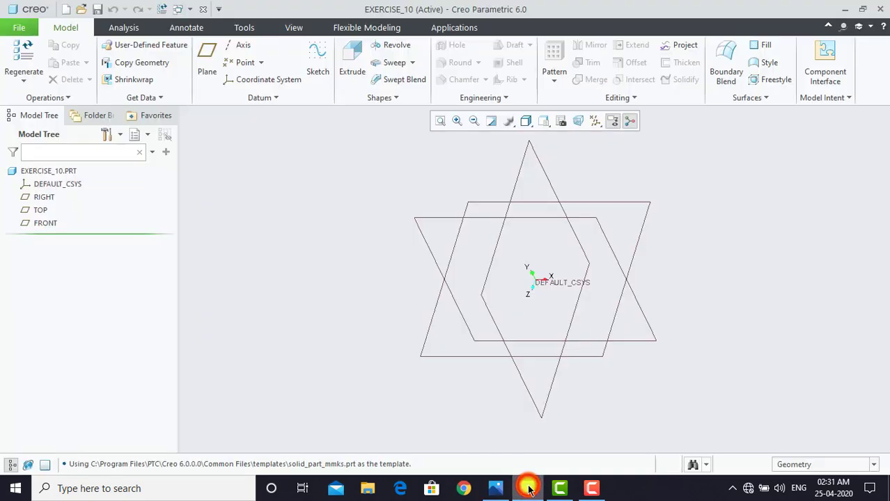
click(319, 69)
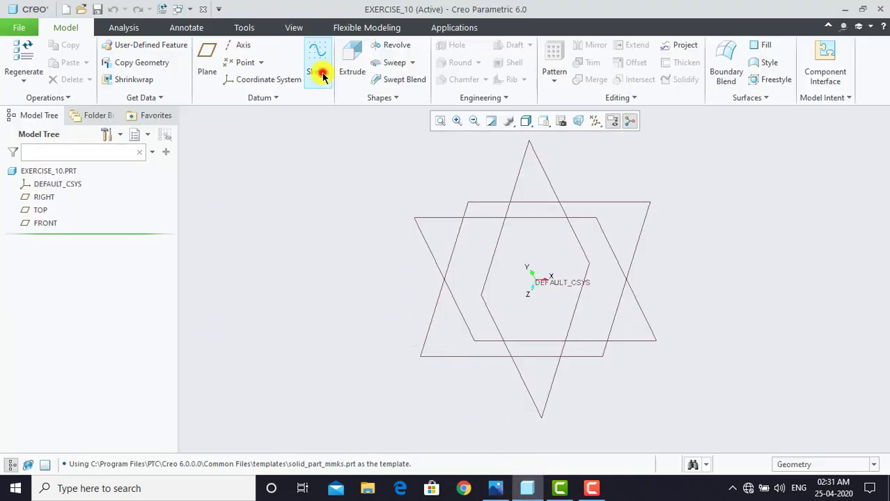
click(424, 356)
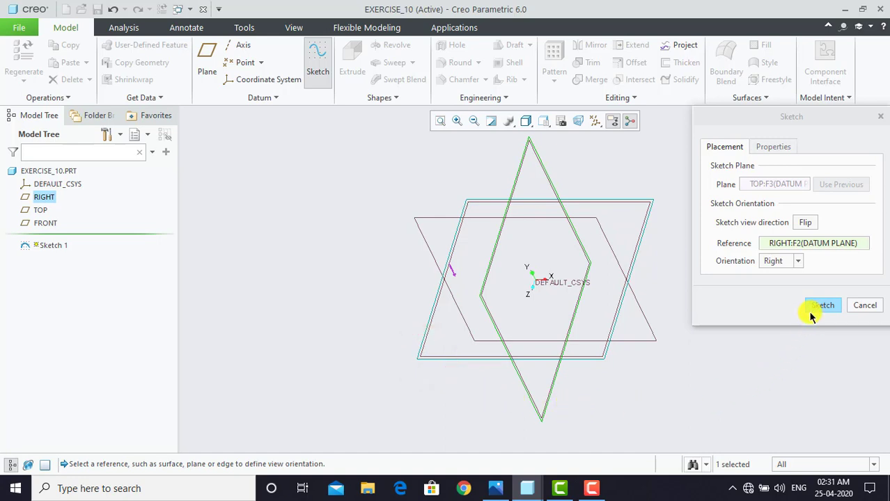
click(819, 306)
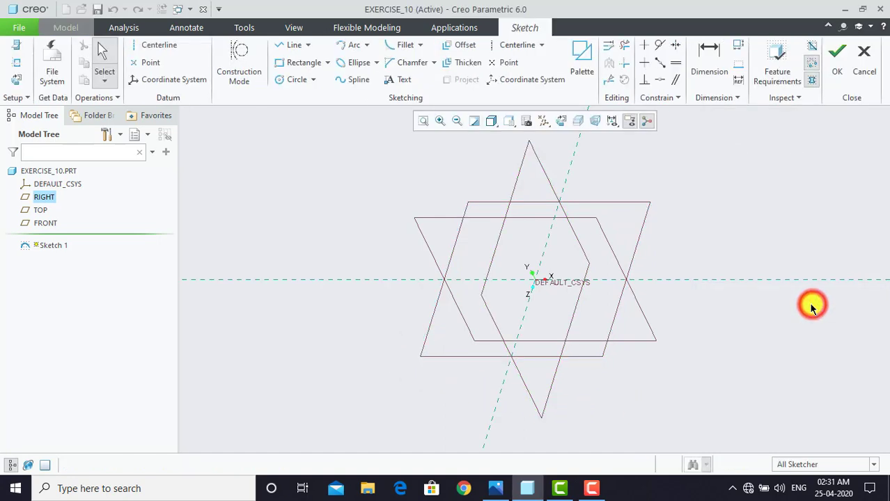
click(561, 121)
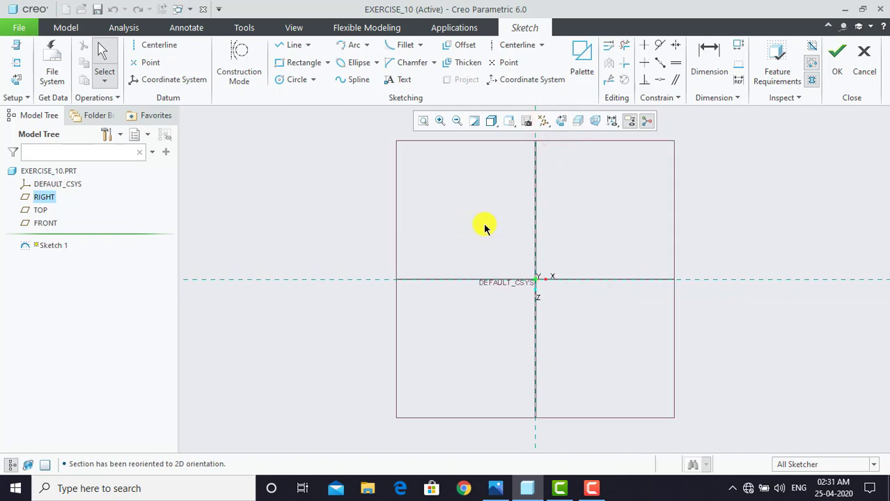
- Sketch an upward-facing three-point semicircular arc of about 45 mm radius, centred about 99 mm above the horizontal reference
click(368, 46)
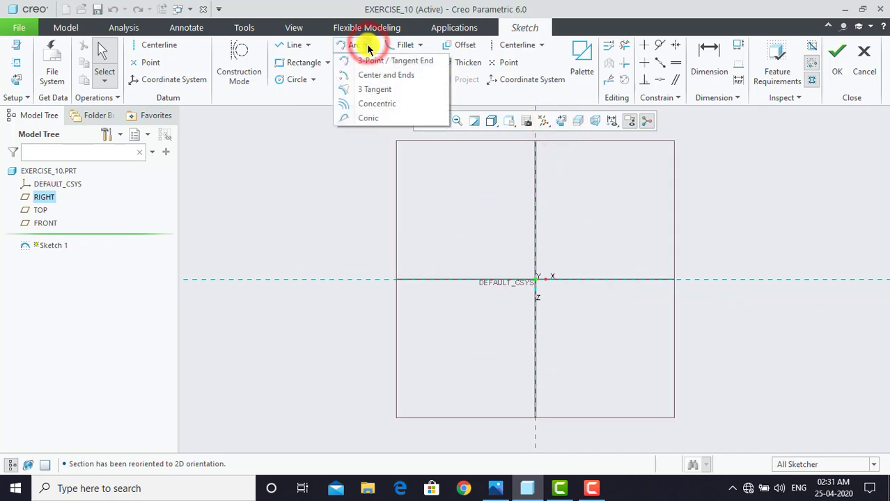
click(371, 61)
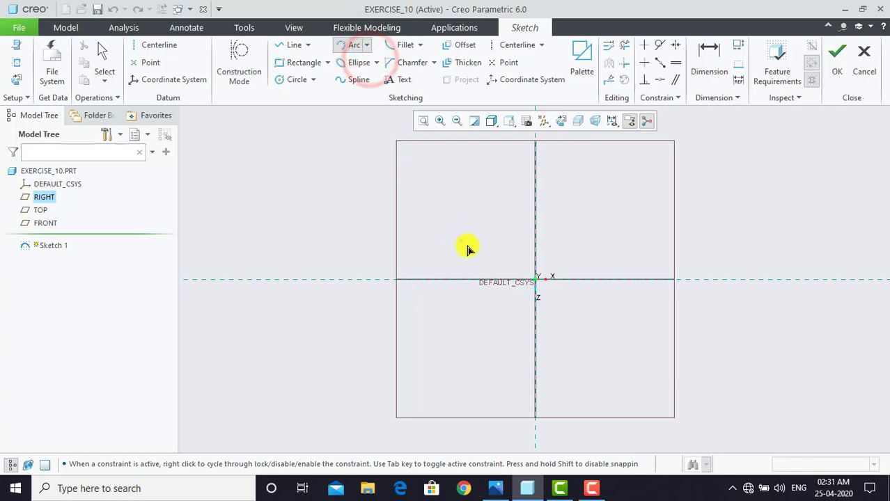
click(513, 224)
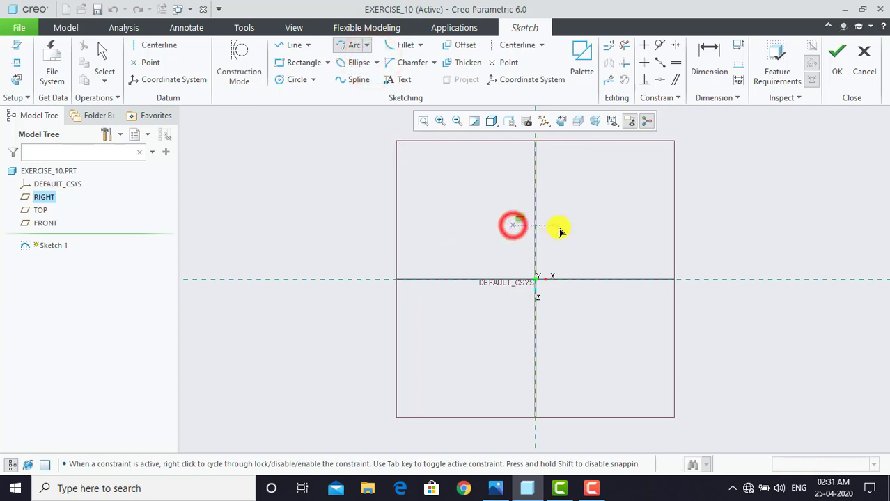
click(562, 225)
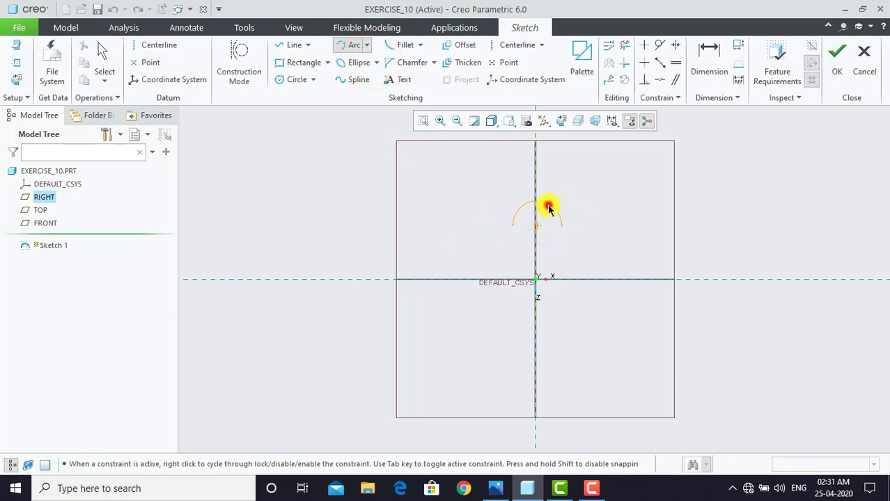
click(548, 207)
middle_click(540, 228)
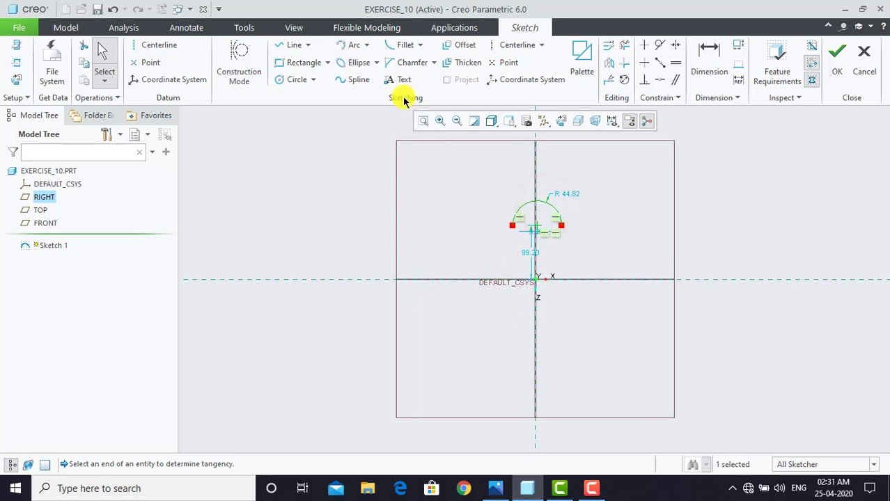
- Sketch a matching downward-facing semicircular arc directly below the first, centred about 68 mm below the horizontal reference
click(343, 44)
click(513, 317)
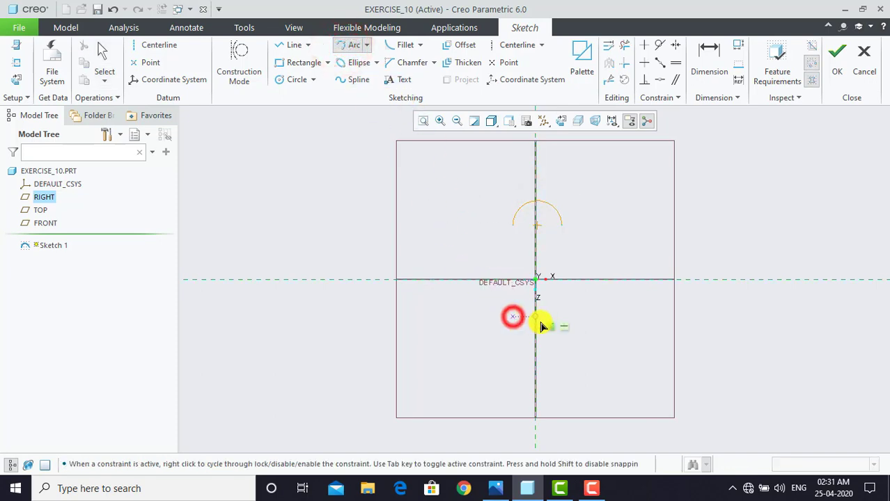
click(562, 318)
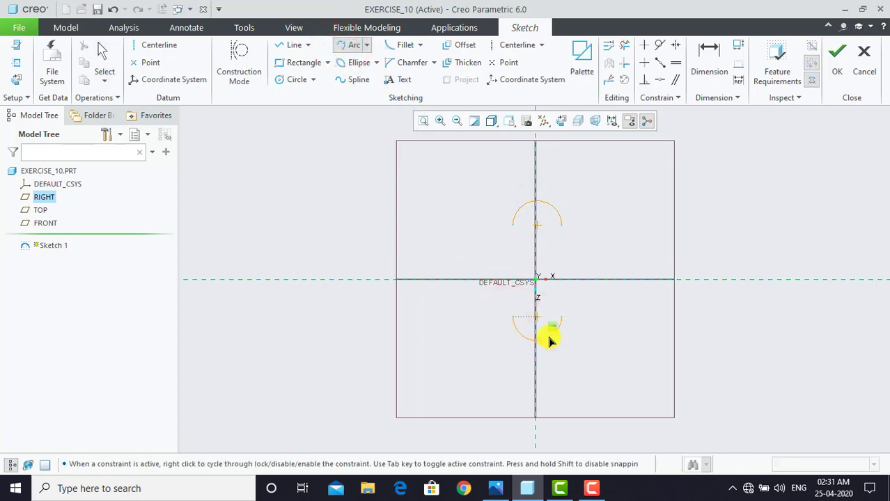
click(549, 341)
middle_click(548, 339)
scroll(549, 225, up, 1)
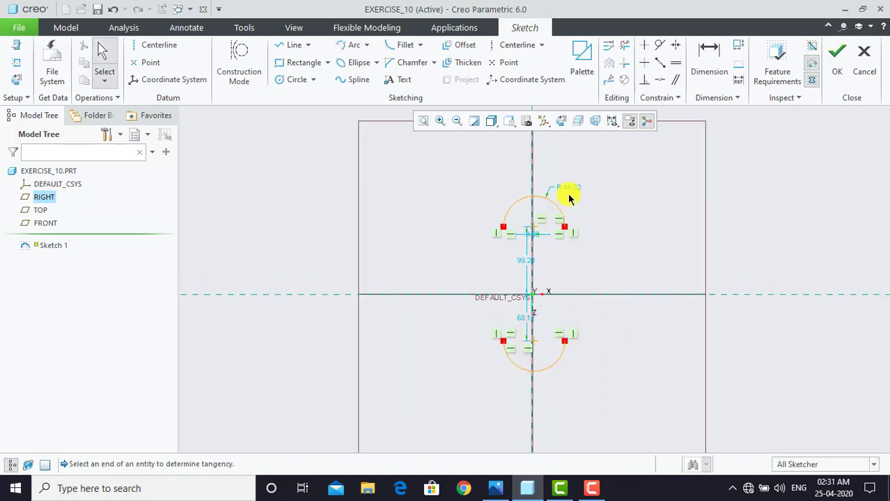
- Set the radius of the arcs to 20 mm
double_click(570, 188)
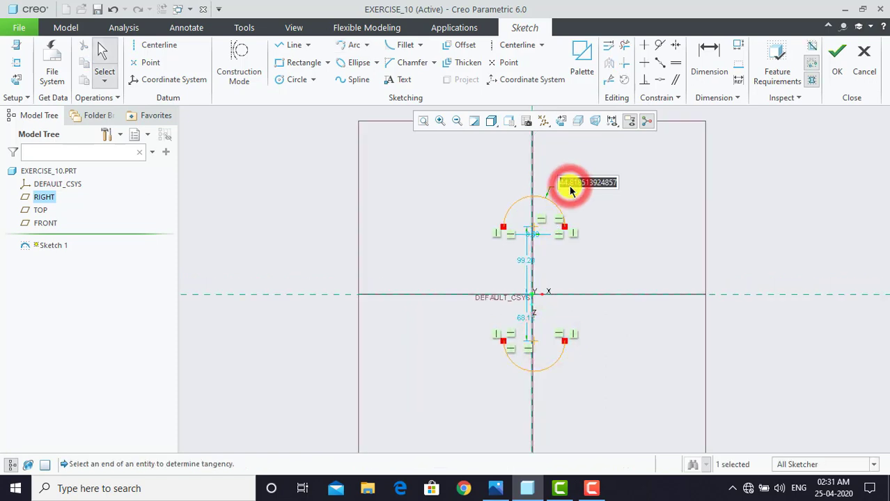
text(20)
key(Return)
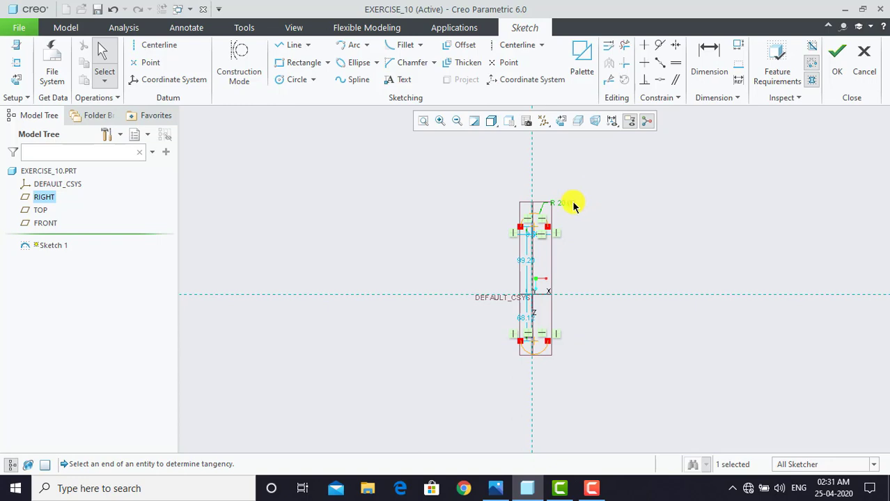
- Set the distances from the horizontal reference to the upper and lower arc centres to 25 mm each
scroll(578, 247, up, 3)
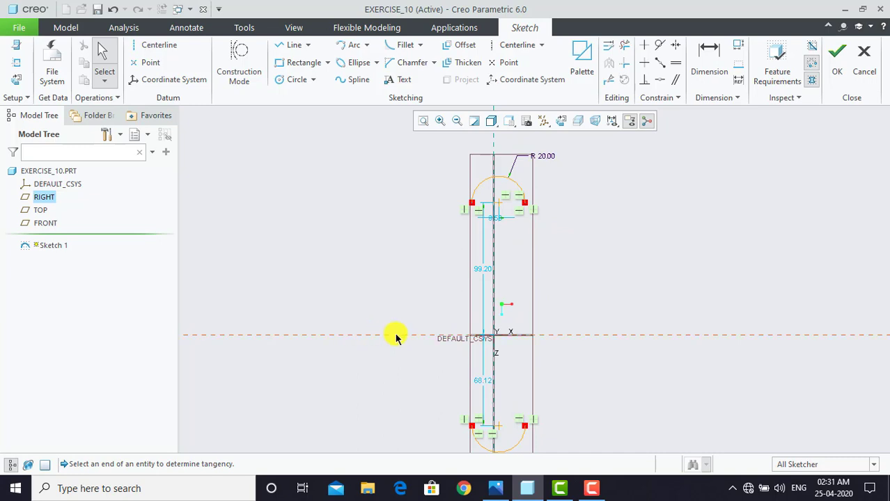
double_click(479, 274)
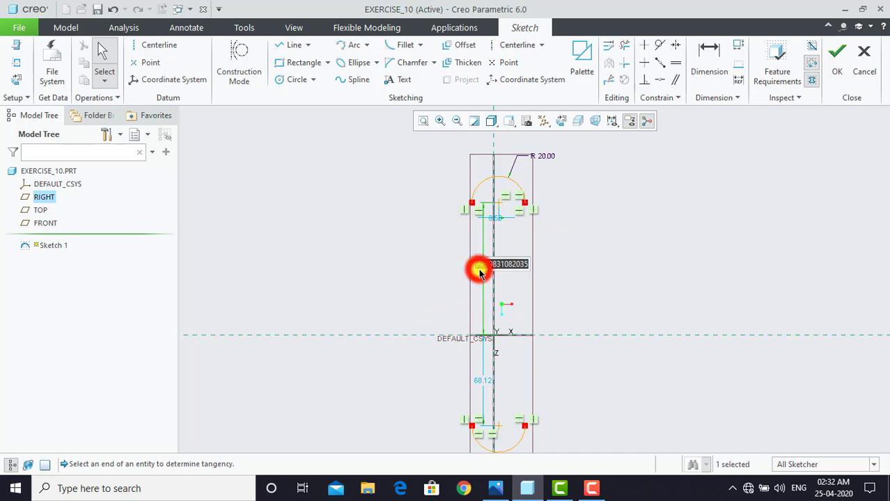
text(25)
key(Return)
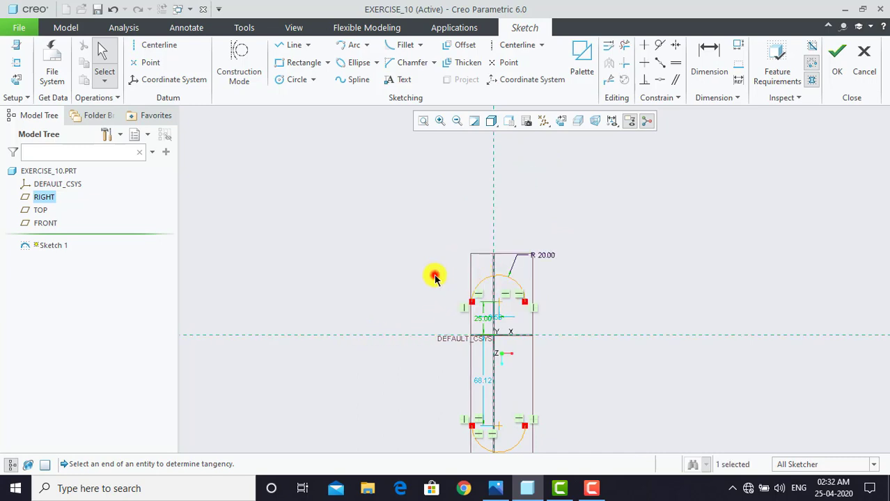
double_click(479, 380)
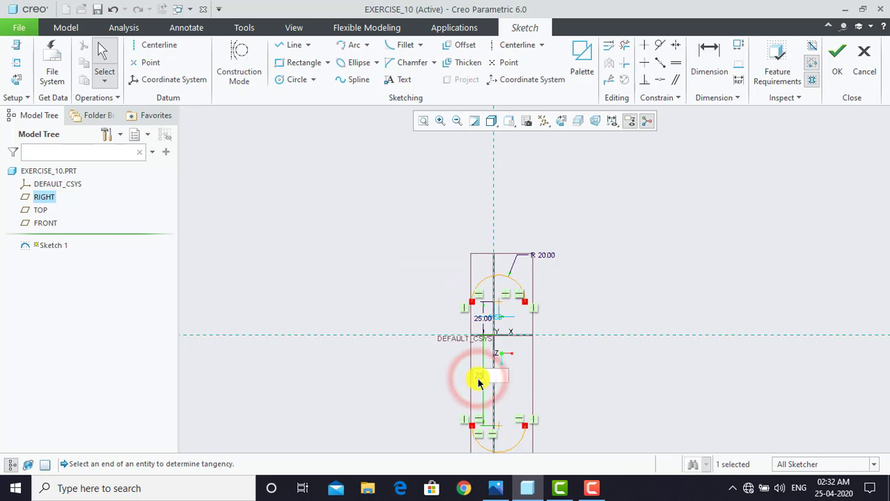
text(25)
key(Return)
click(561, 384)
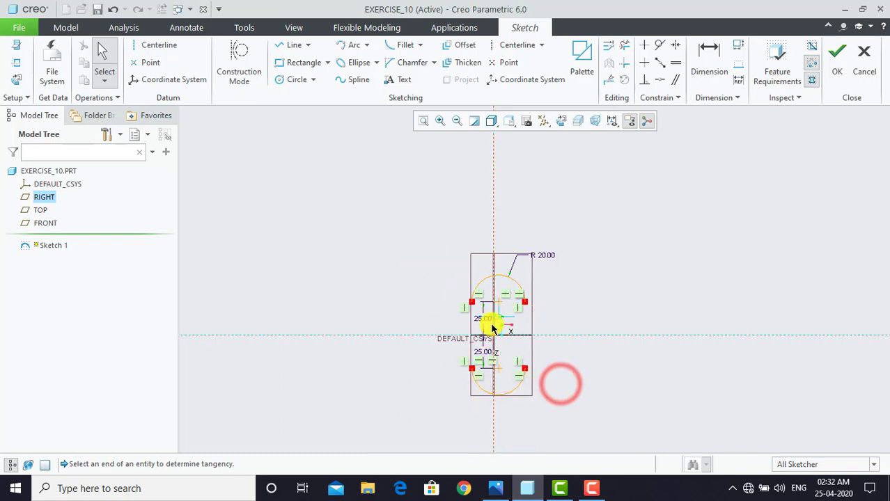
- Set the horizontal offset of the arc centres from the vertical reference to 0
scroll(497, 322, up, 2)
scroll(508, 353, down, 2)
scroll(507, 404, up, 3)
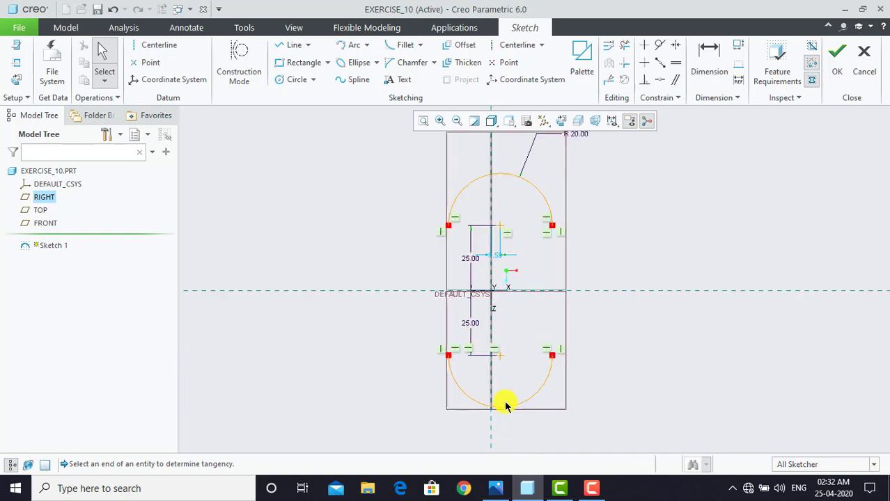
click(499, 259)
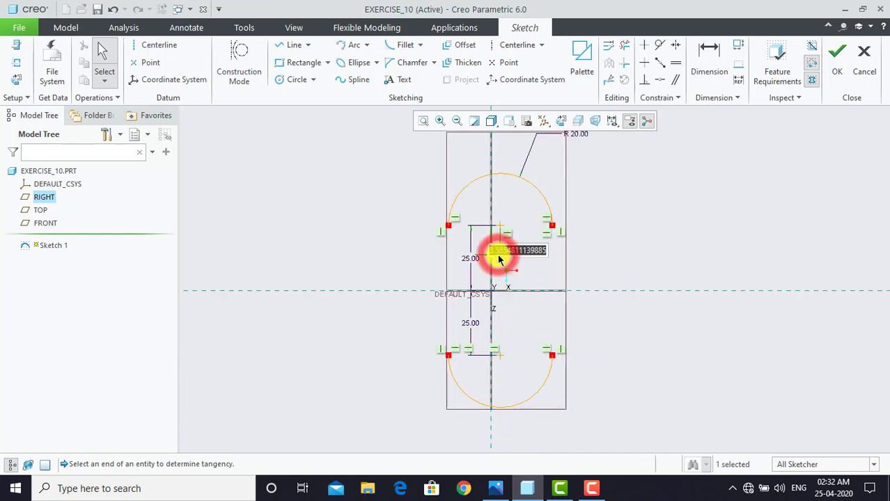
key(BackSpace)
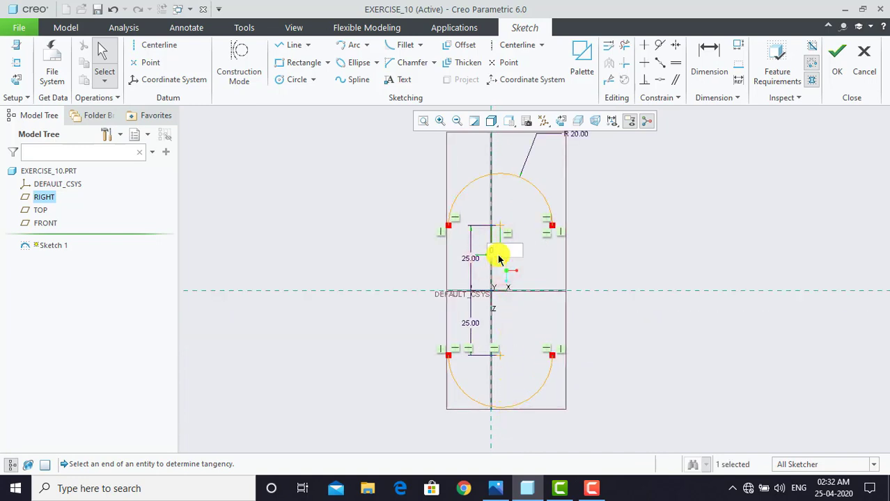
text(0)
key(Return)
click(590, 241)
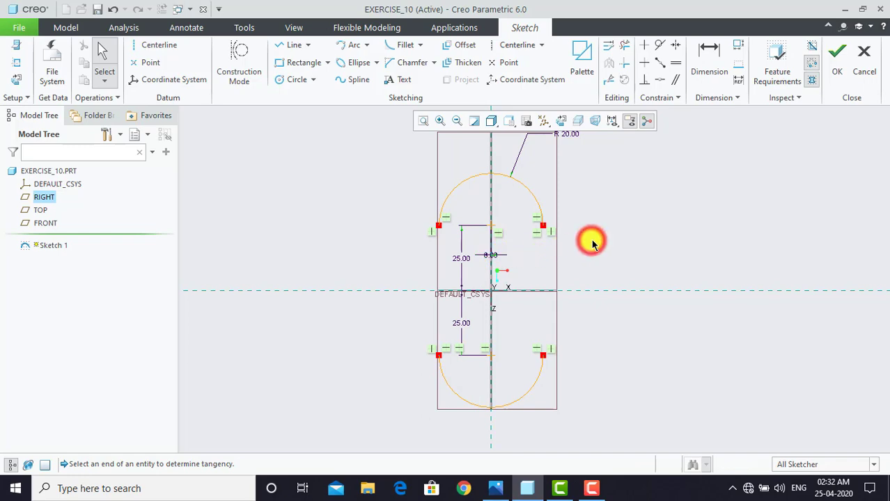
- Consult the exercise drawing, then sketch two equal circles about 15 mm in diameter, one at each arc centre
click(503, 489)
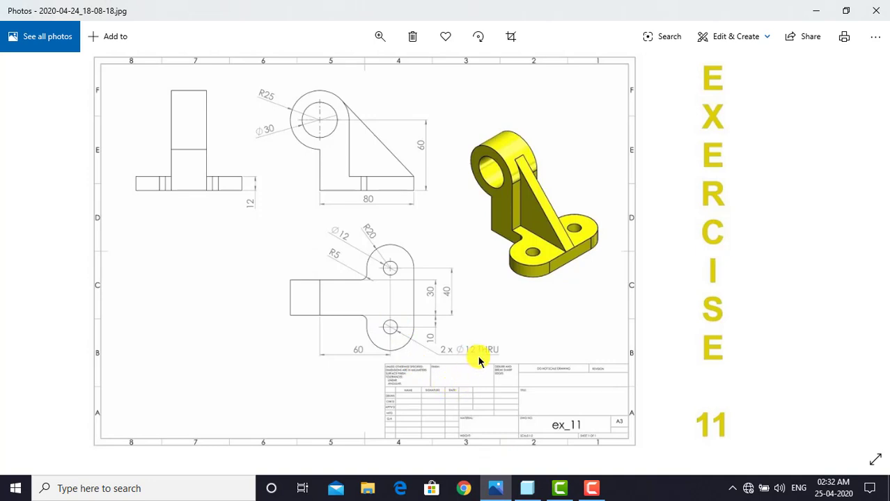
click(527, 489)
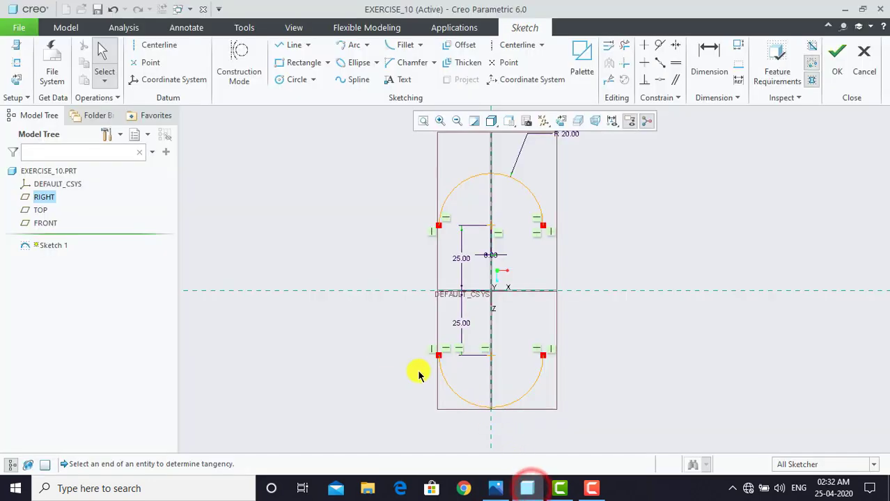
click(383, 353)
click(291, 80)
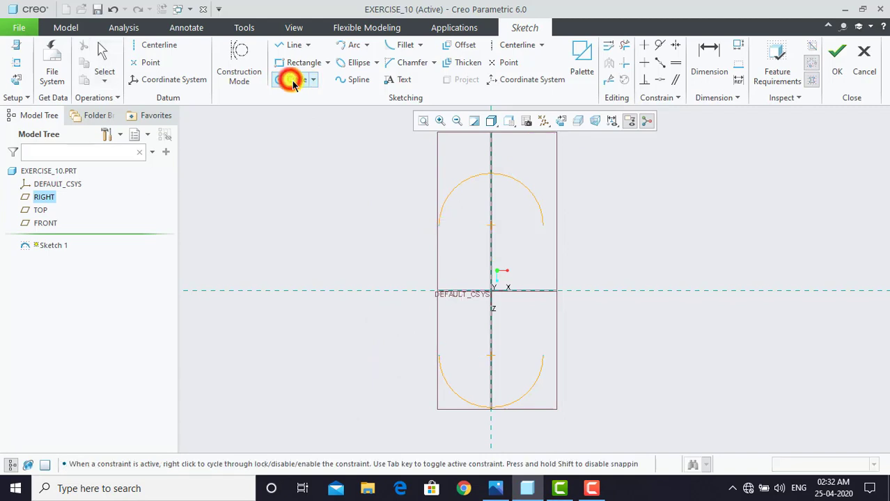
click(491, 224)
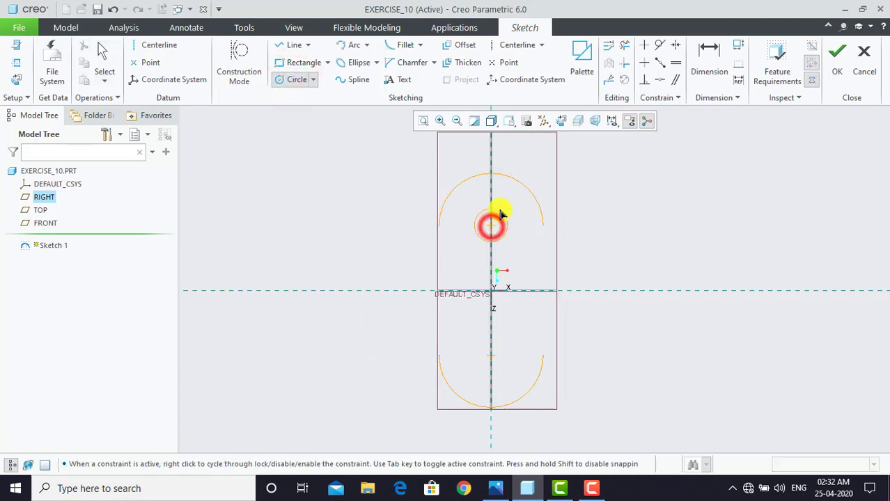
click(503, 210)
click(491, 356)
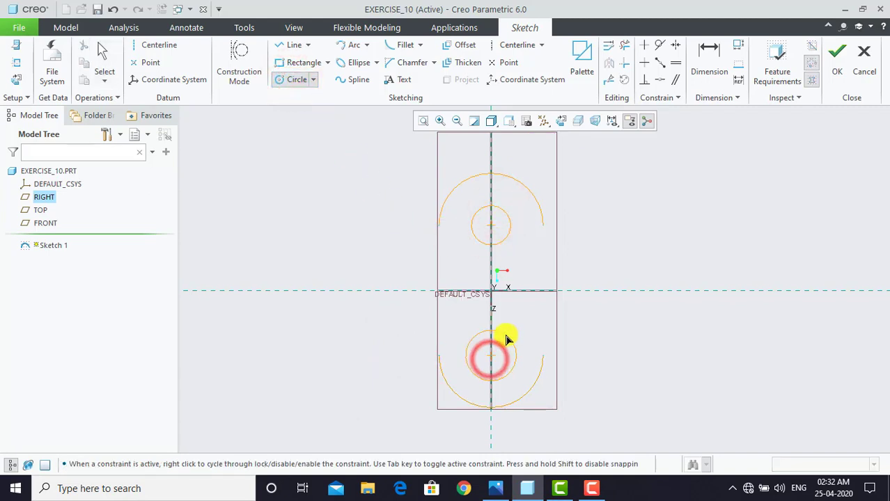
click(503, 339)
middle_click(502, 339)
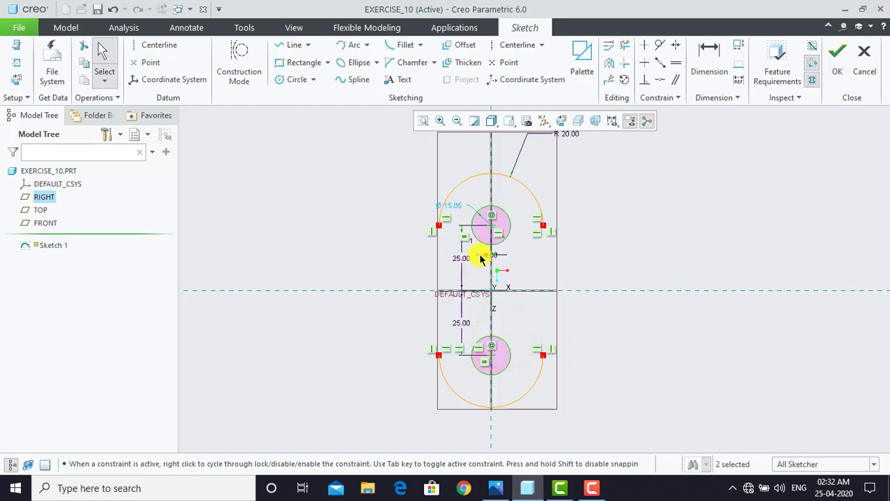
- Set the diameter of the two equal circles to 12 mm
double_click(459, 211)
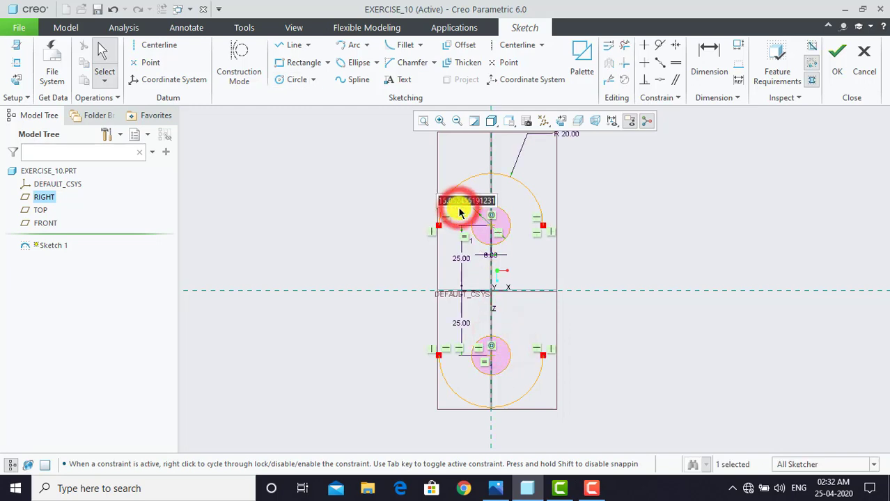
text(12)
key(Return)
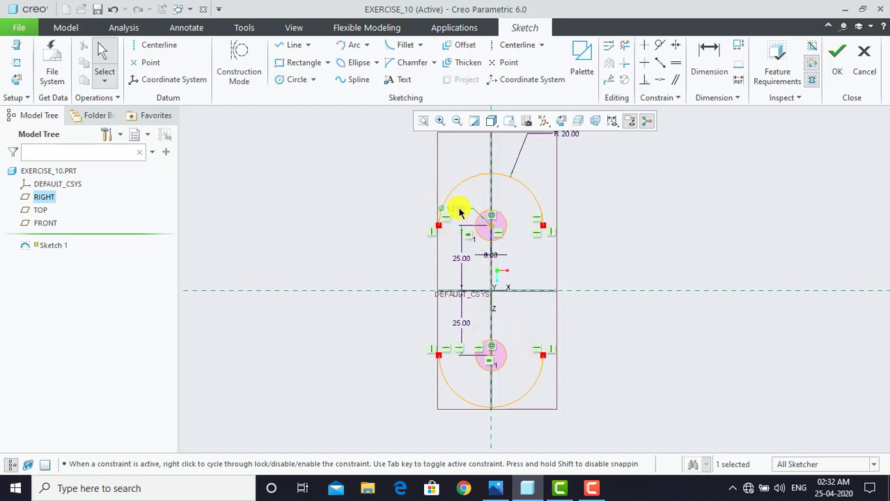
click(375, 254)
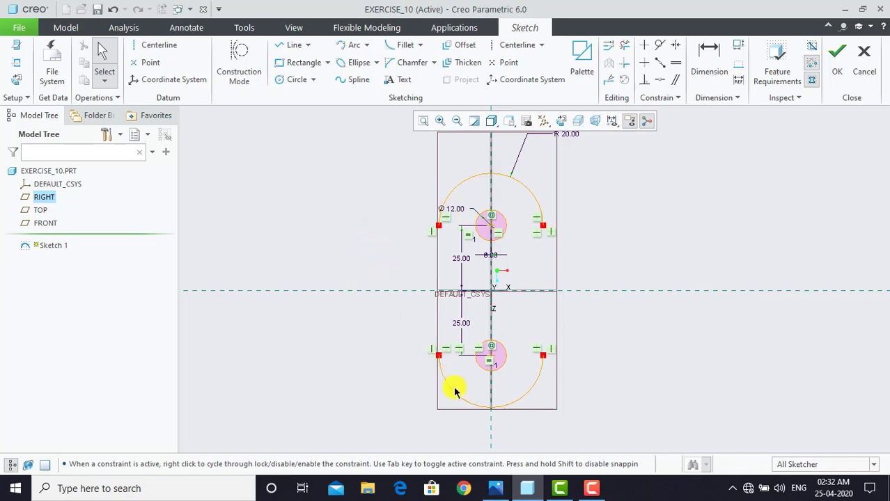
- Close the slot-shaped plate outline with two vertical lines joining the matching ends of the upper and lower arcs
click(494, 484)
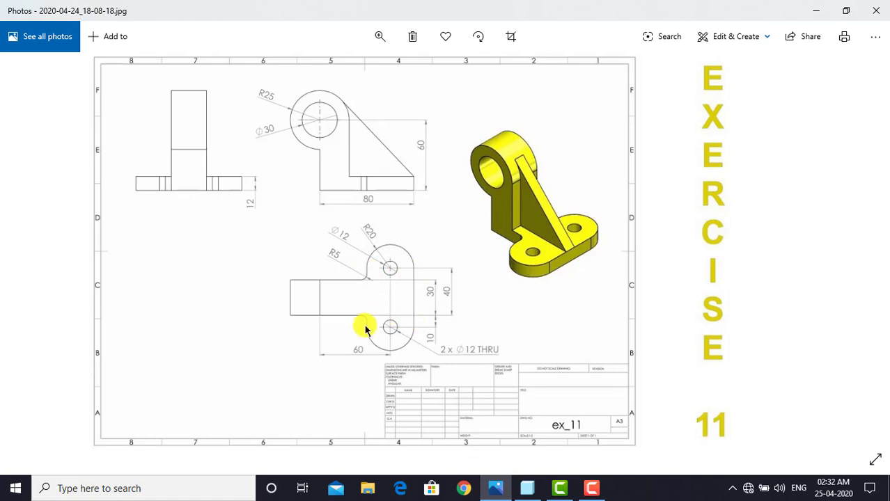
click(528, 488)
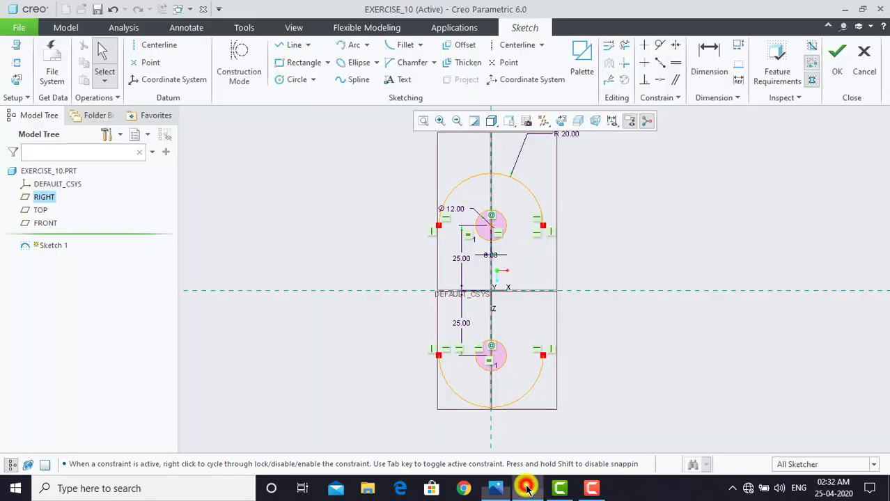
click(363, 252)
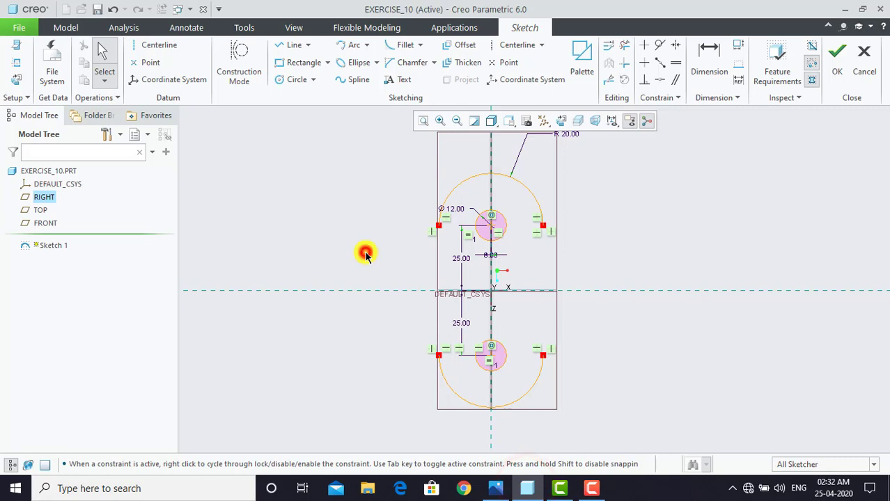
click(278, 44)
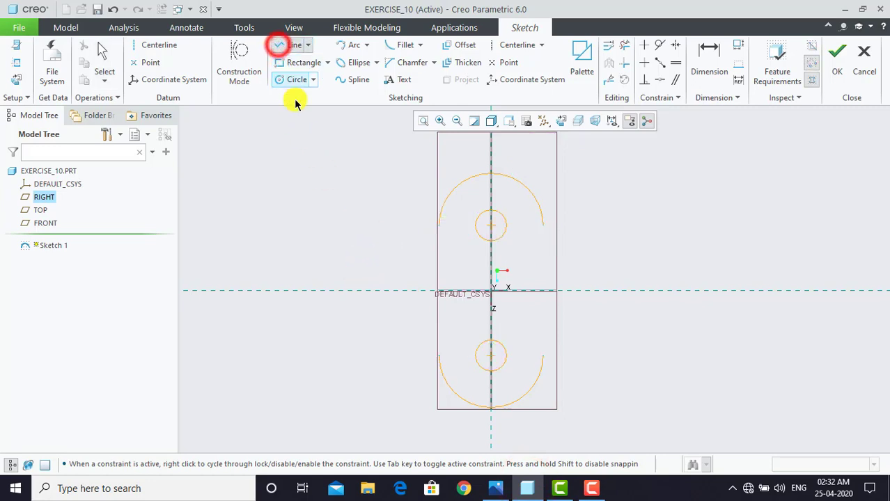
click(440, 227)
click(441, 358)
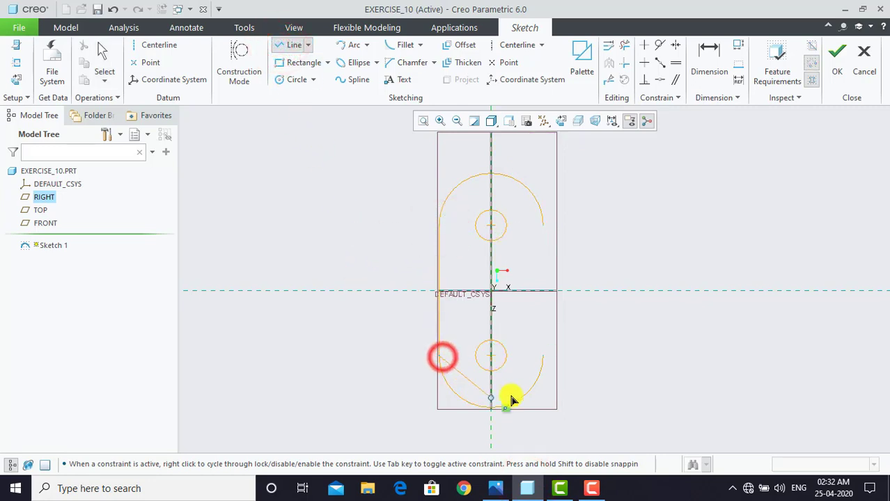
middle_click(511, 401)
click(542, 226)
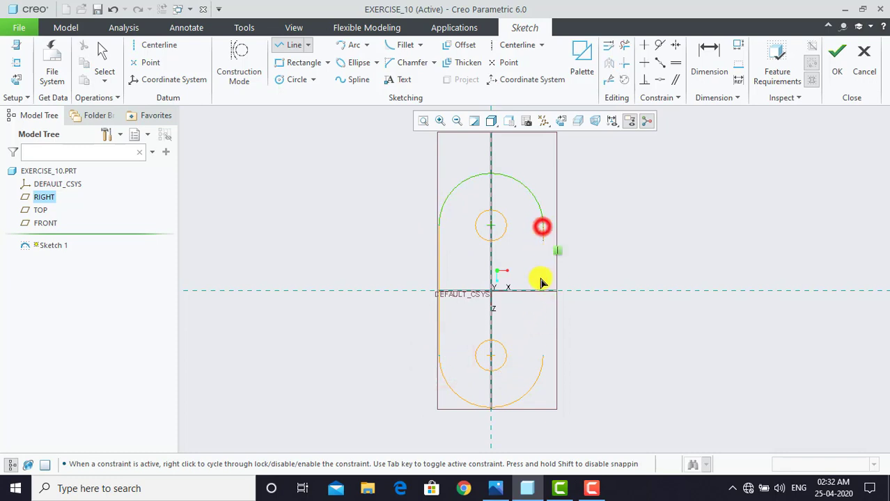
click(543, 356)
middle_click(592, 344)
middle_click(593, 344)
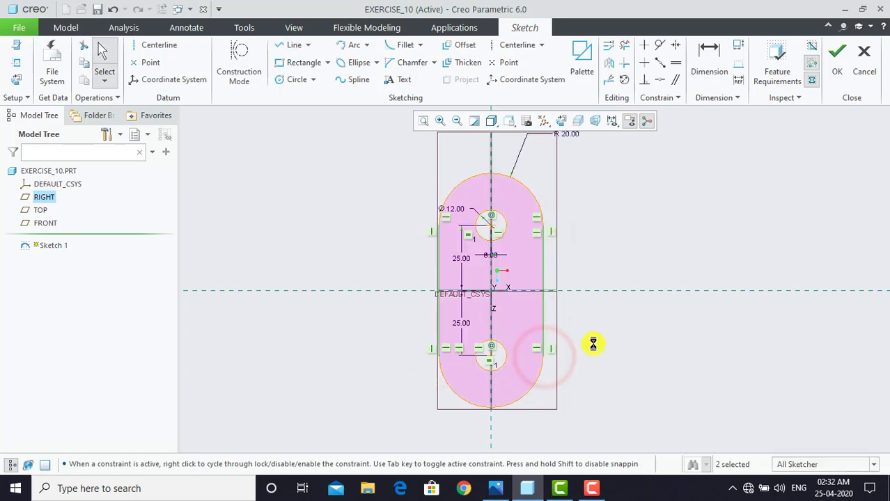
- Finish the base plate sketch and extrude it as a solid 12 mm deep
scroll(583, 331, down, 1)
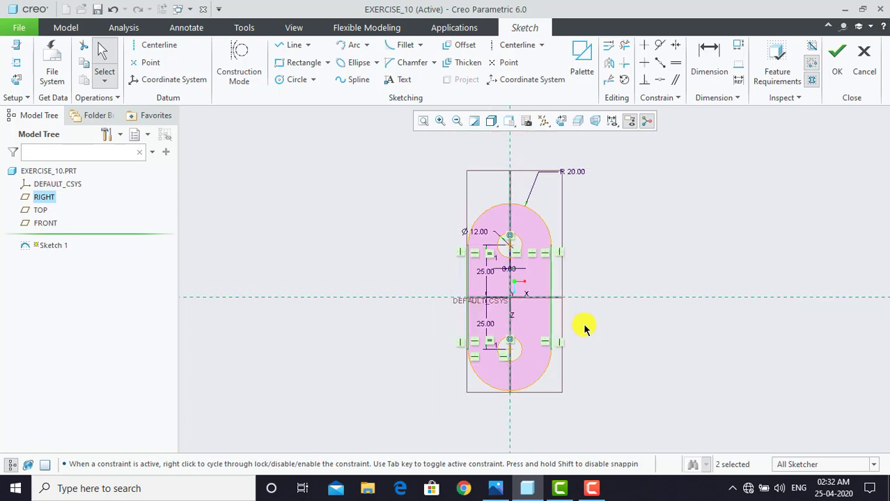
scroll(577, 277, up, 1)
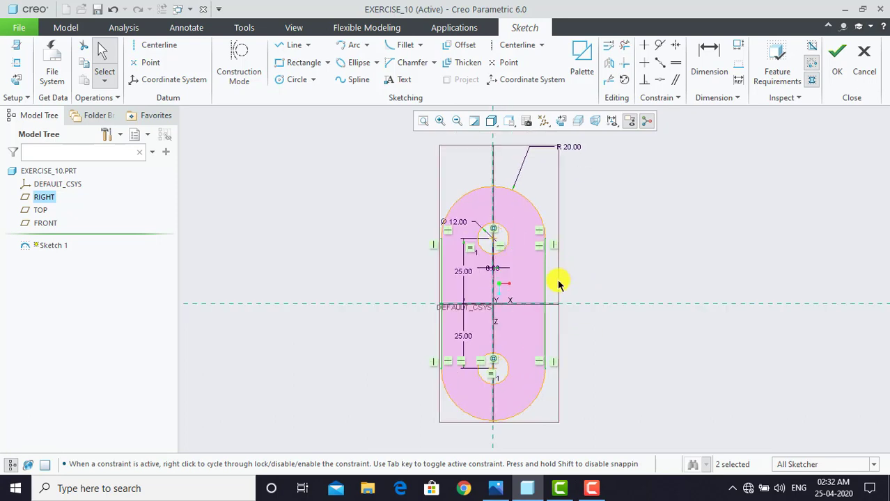
click(828, 62)
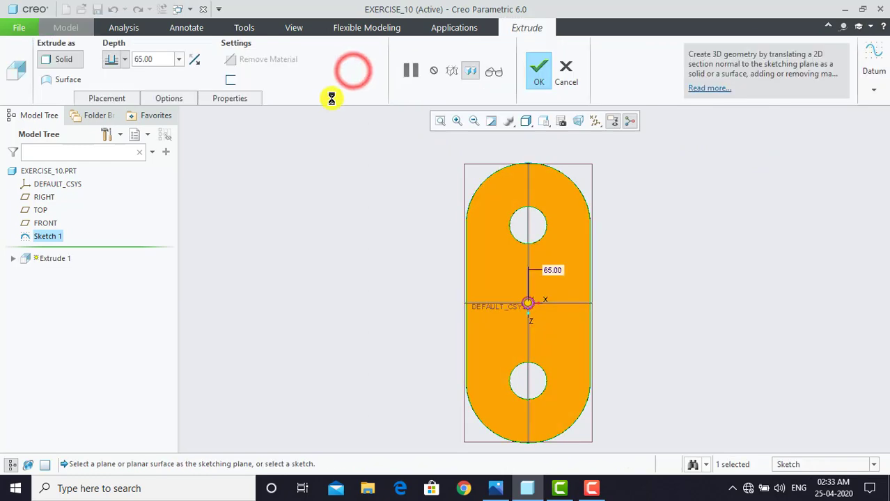
click(495, 488)
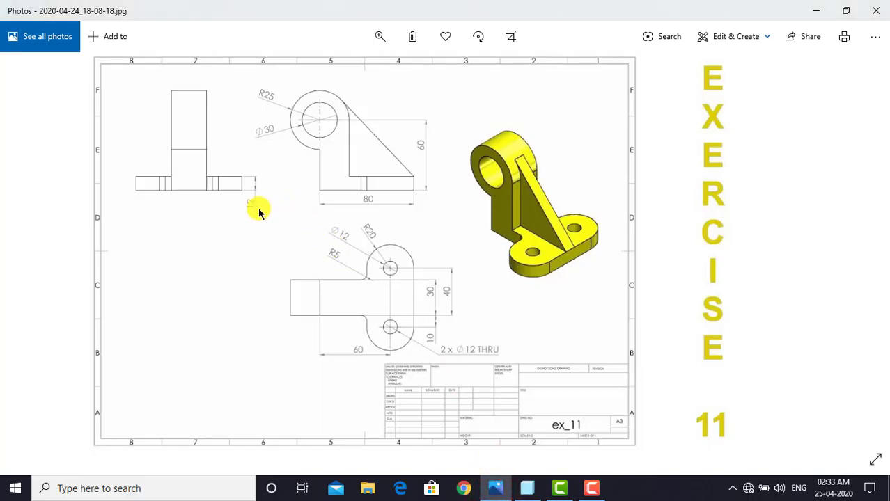
click(527, 488)
double_click(168, 59)
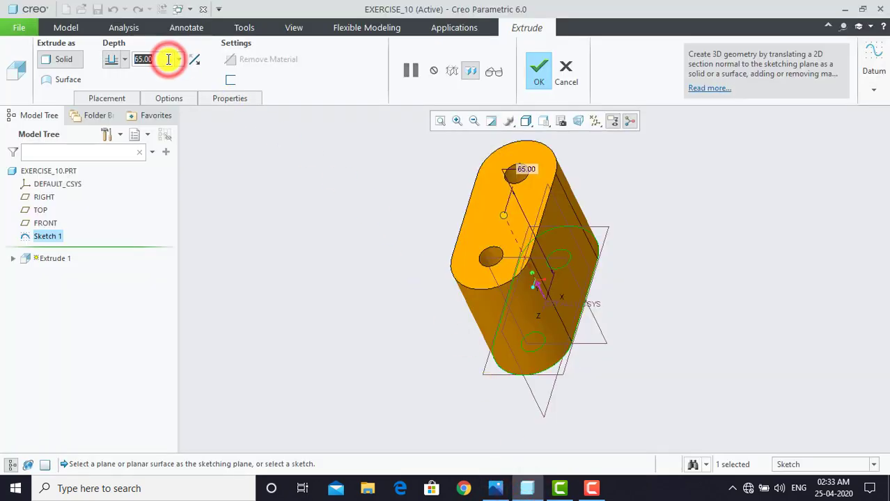
text(12)
key(Return)
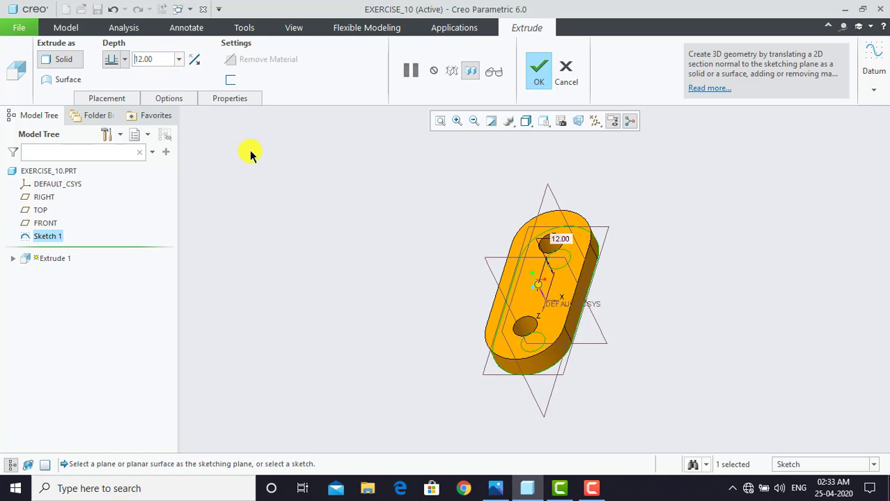
click(539, 71)
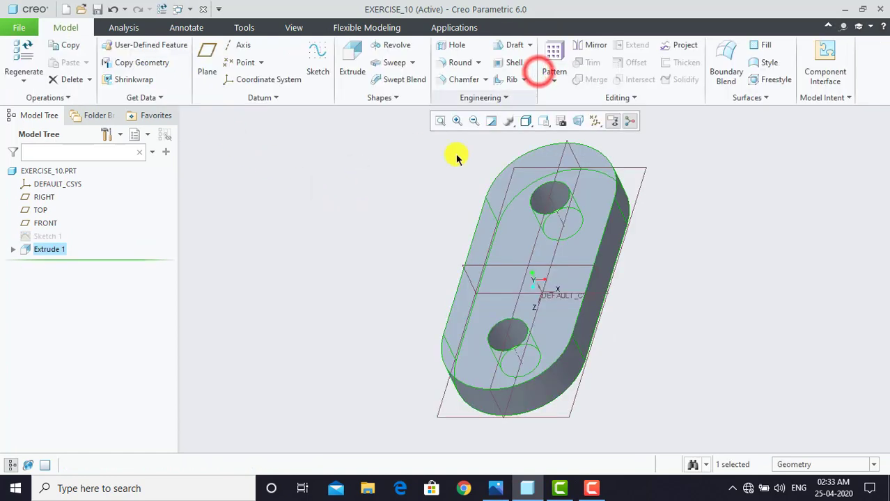
click(427, 183)
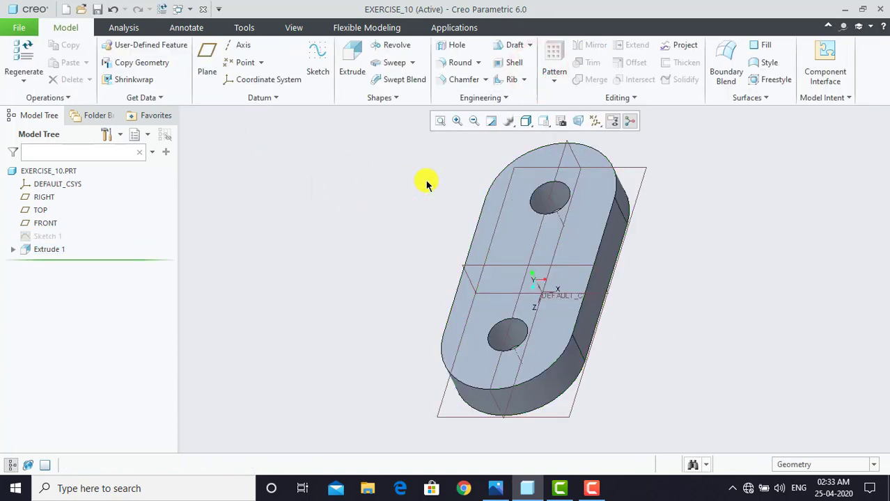
- Consult the exercise drawing, start a sketch on the FRONT plane with RIGHT as the right-facing reference, and orient the view to it
click(495, 487)
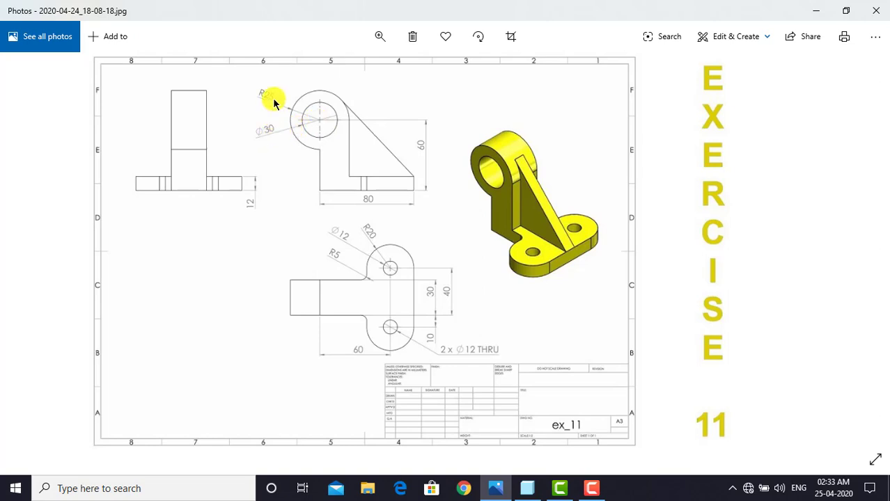
click(528, 489)
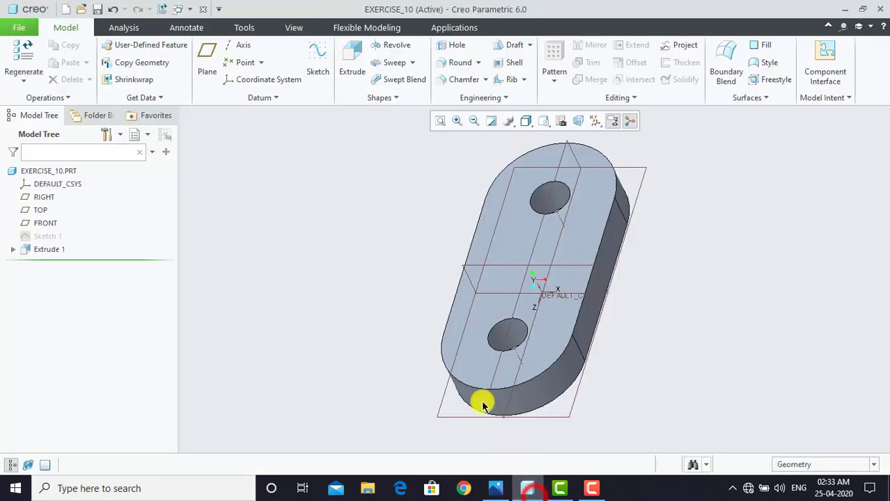
click(319, 68)
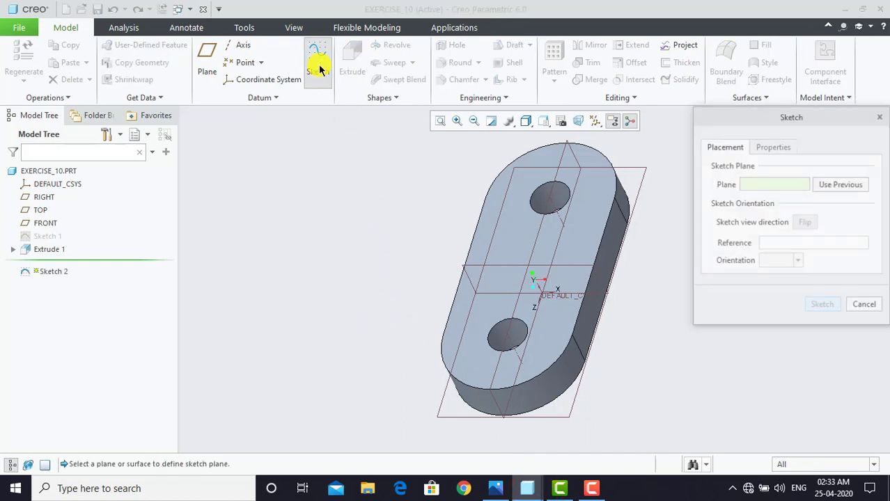
click(461, 268)
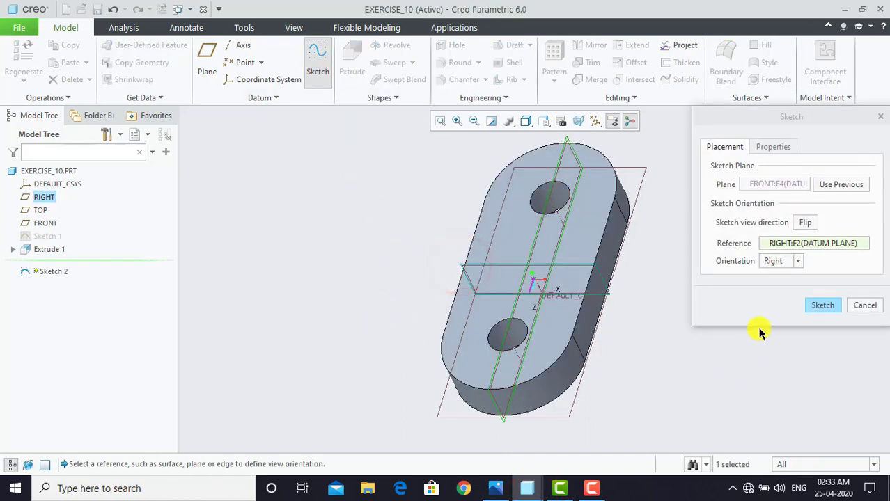
click(810, 307)
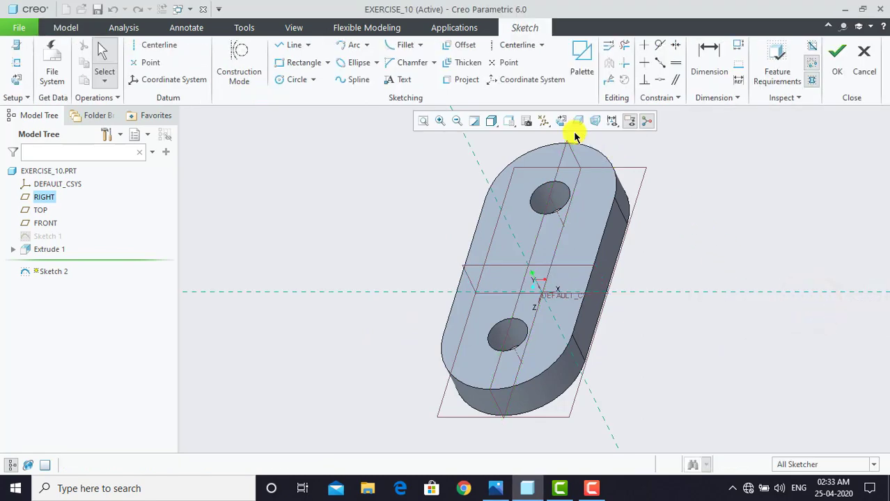
click(562, 121)
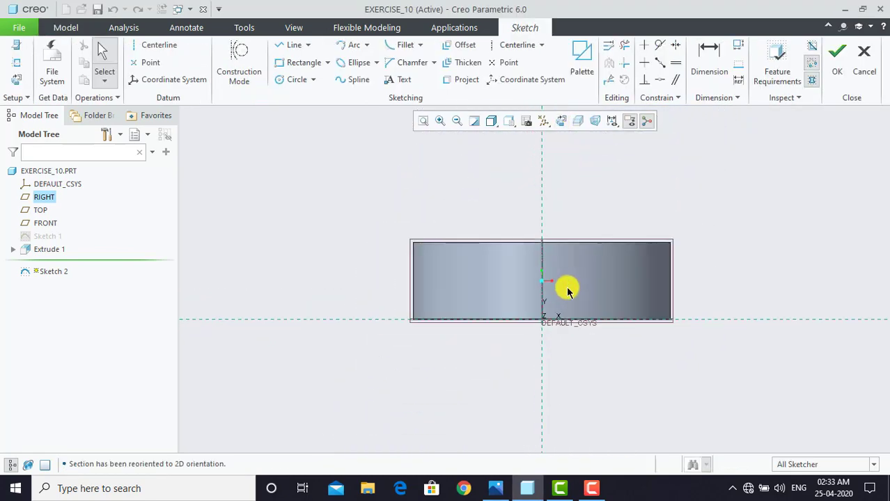
- Sketch two concentric circles, about 8 and 15 mm in diameter, centred about 36 mm left of and 35 mm above the references
scroll(496, 155, down, 3)
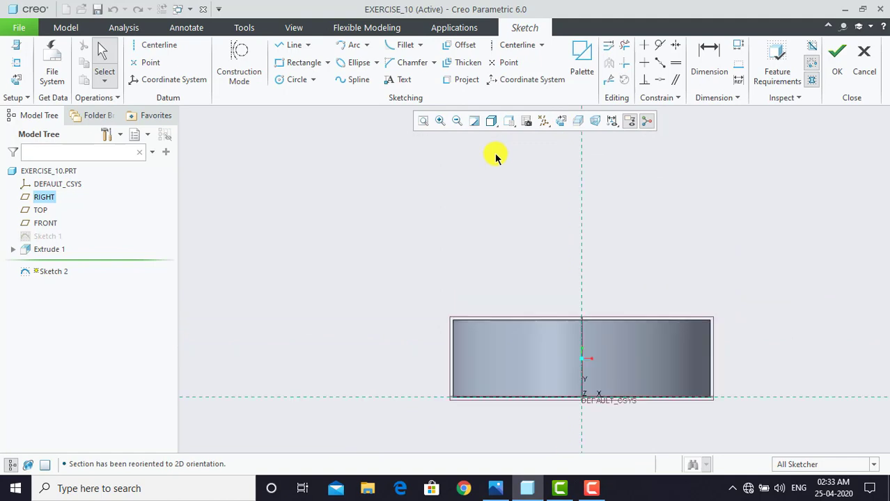
click(282, 81)
click(348, 173)
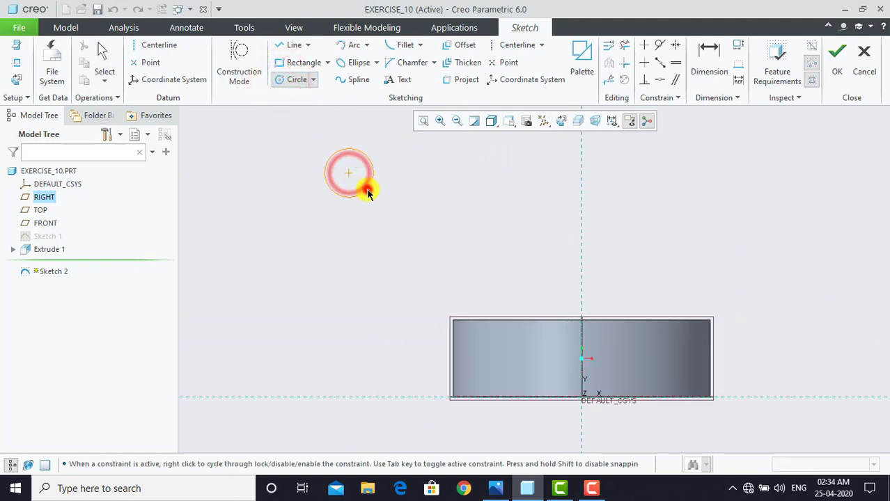
click(369, 193)
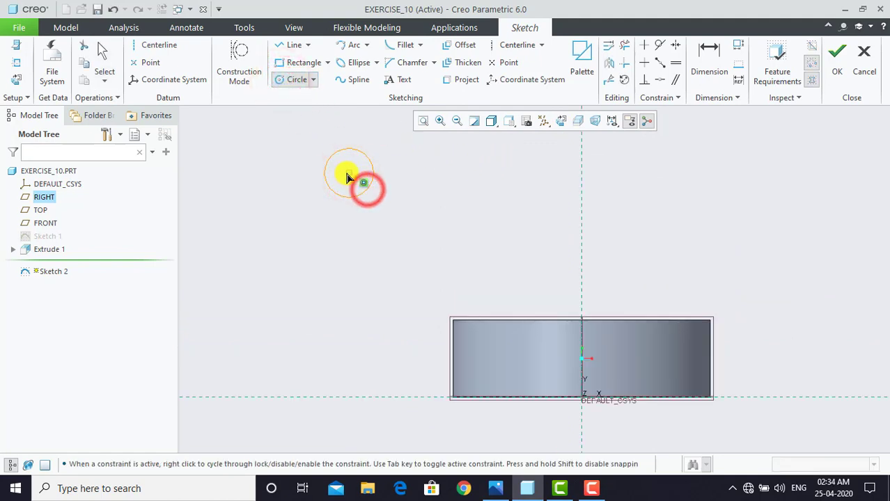
click(388, 207)
middle_click(388, 207)
- Set the outer circle's diameter to 50 mm and the inner circle's diameter to 30 mm
scroll(387, 207, down, 1)
scroll(354, 149, up, 1)
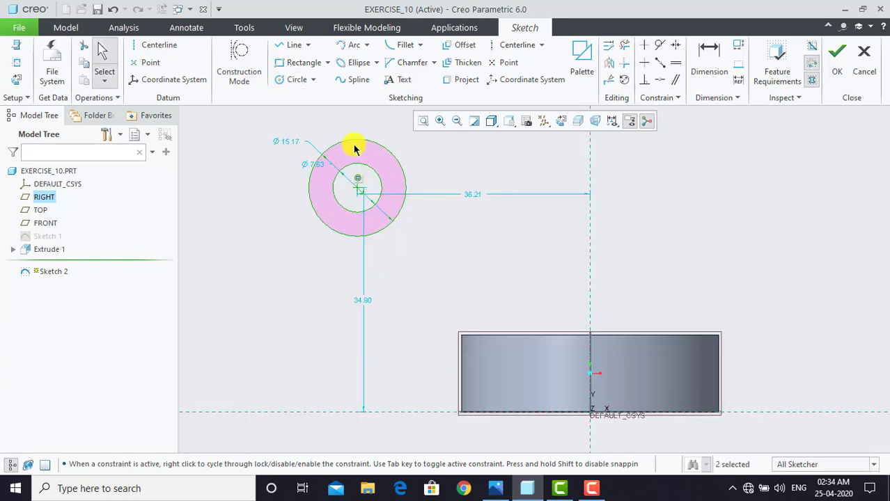
double_click(294, 142)
text(50)
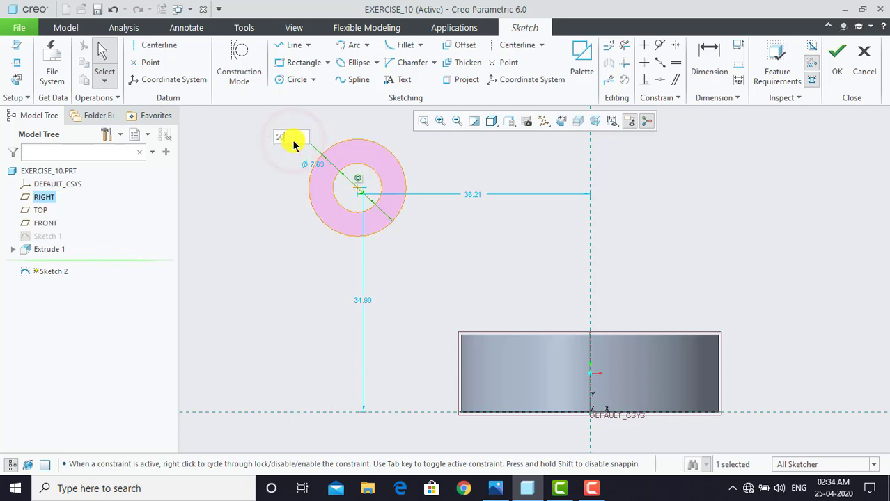
key(Return)
double_click(312, 164)
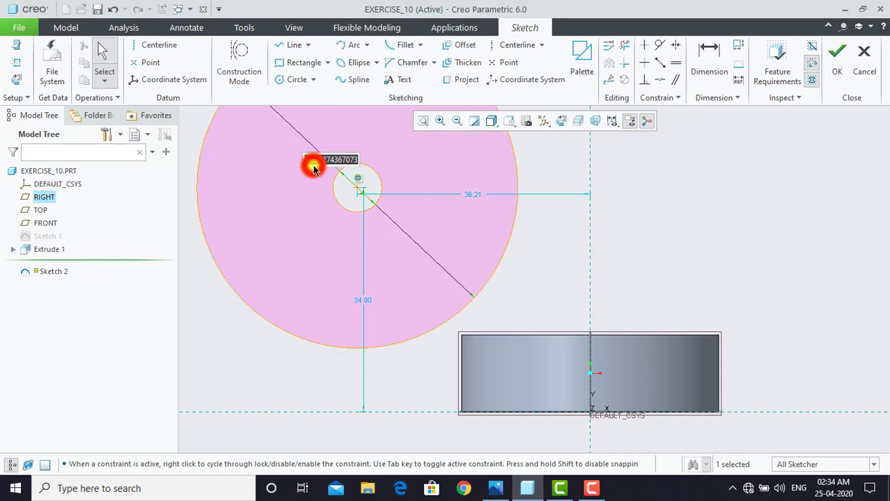
text(30)
key(Return)
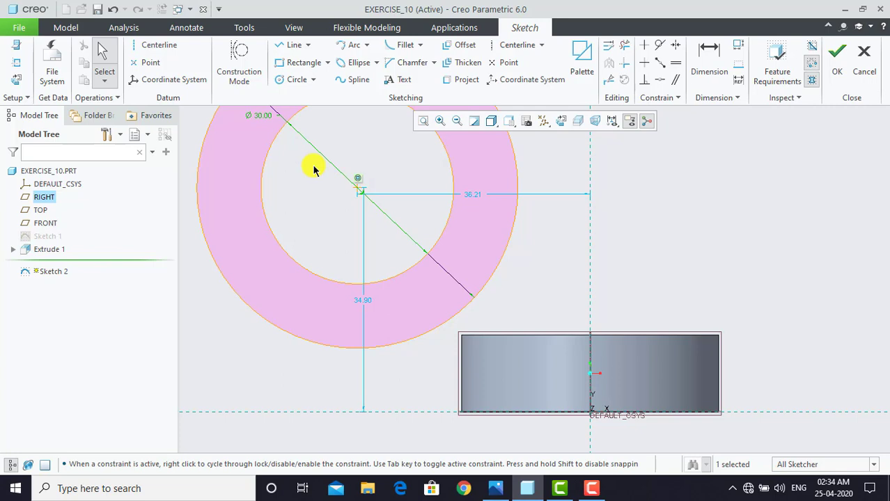
click(545, 239)
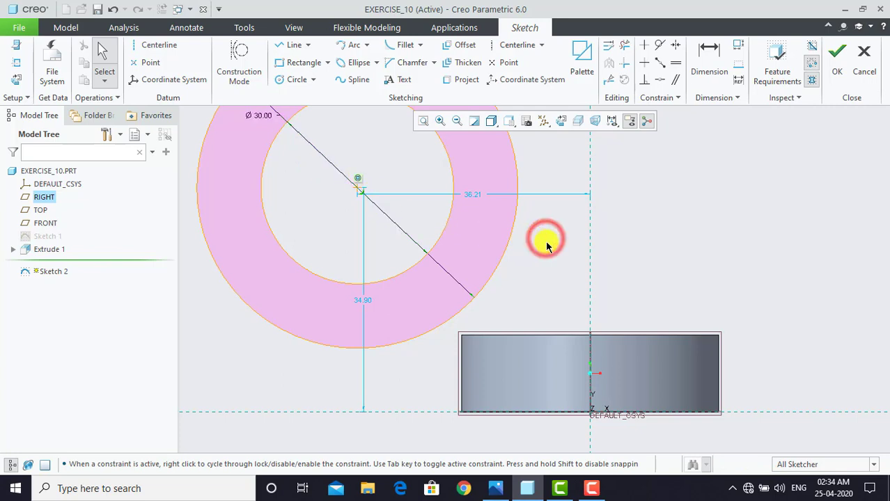
scroll(547, 245, up, 2)
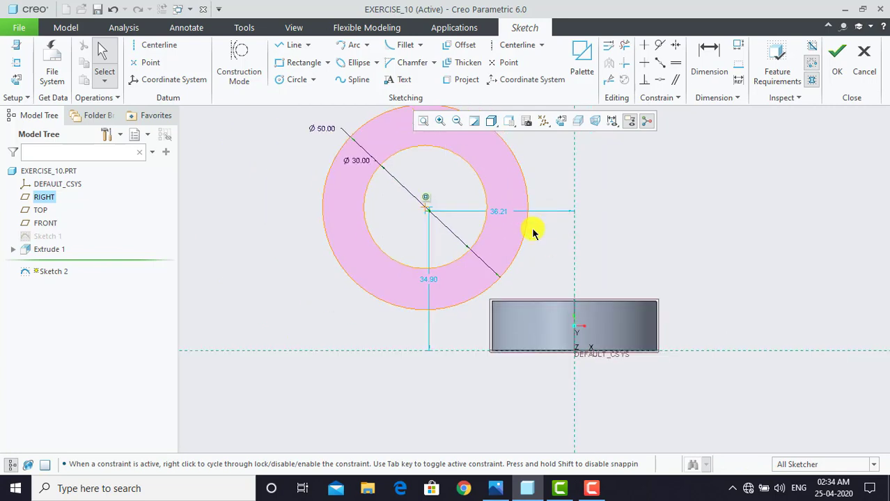
- Consult the exercise drawing and set the height of the circles' centre above the horizontal reference to 60 mm
click(497, 488)
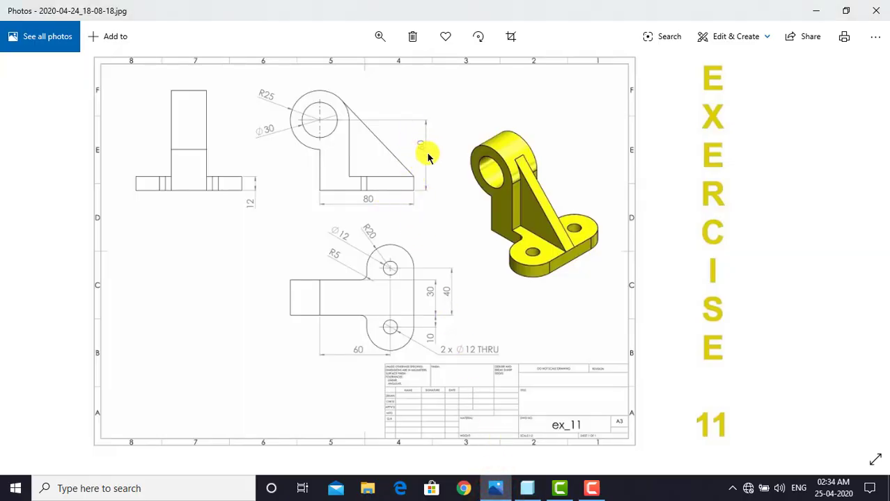
click(527, 488)
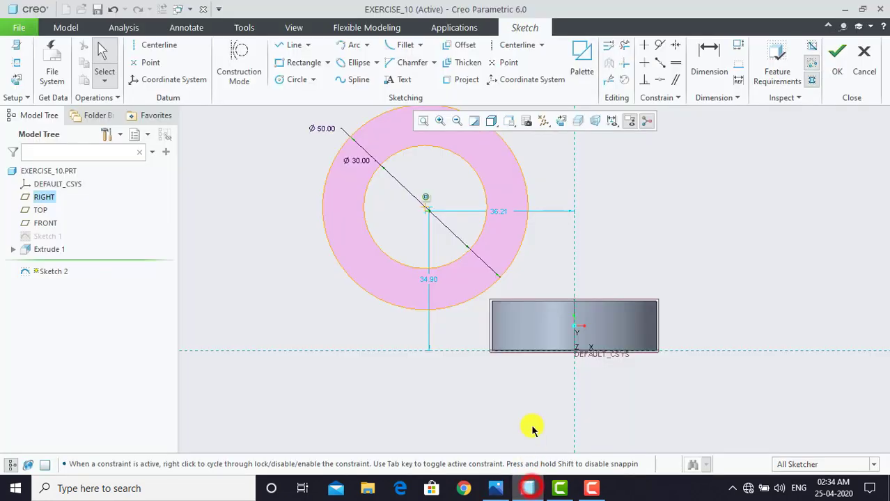
double_click(427, 277)
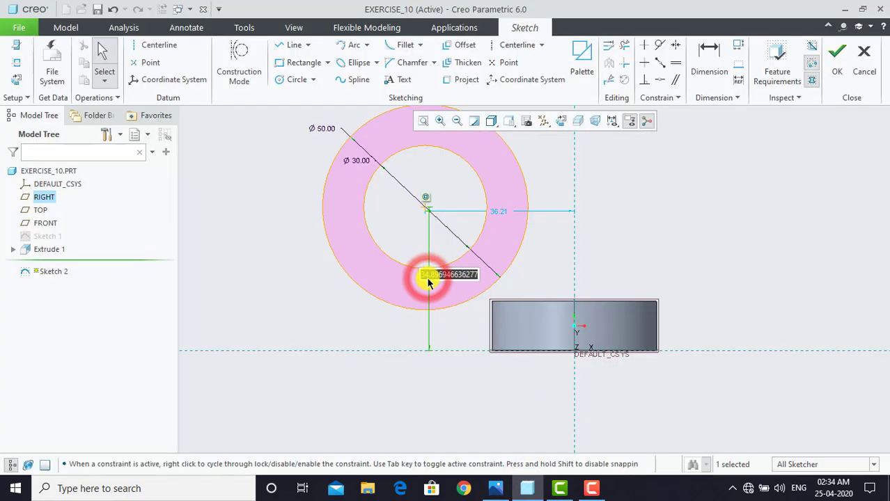
text(60)
key(Return)
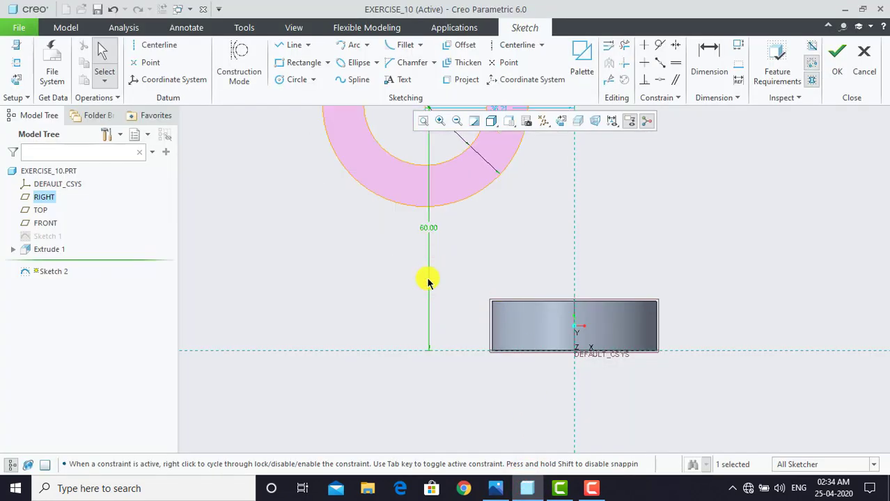
click(466, 270)
scroll(465, 270, up, 3)
scroll(507, 137, down, 1)
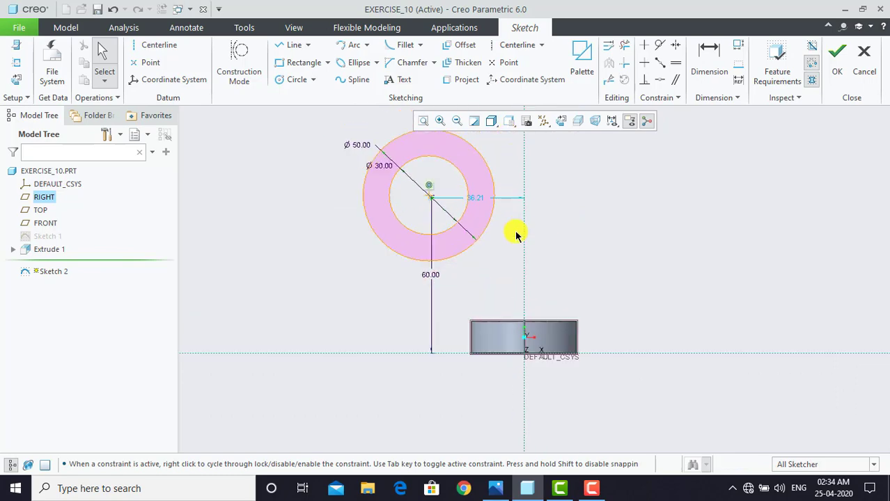
- Check the drawing and dimension the horizontal distance from the circles' centre to the base plate's right edge as 80 mm
click(495, 488)
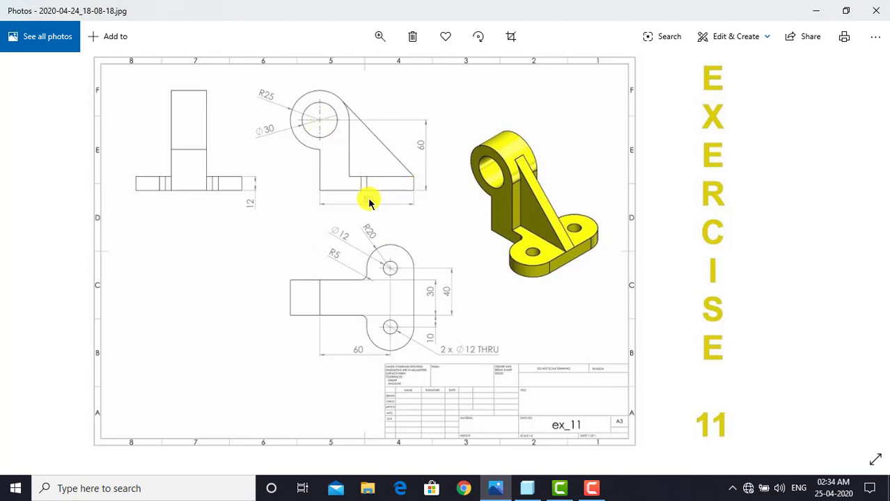
click(527, 488)
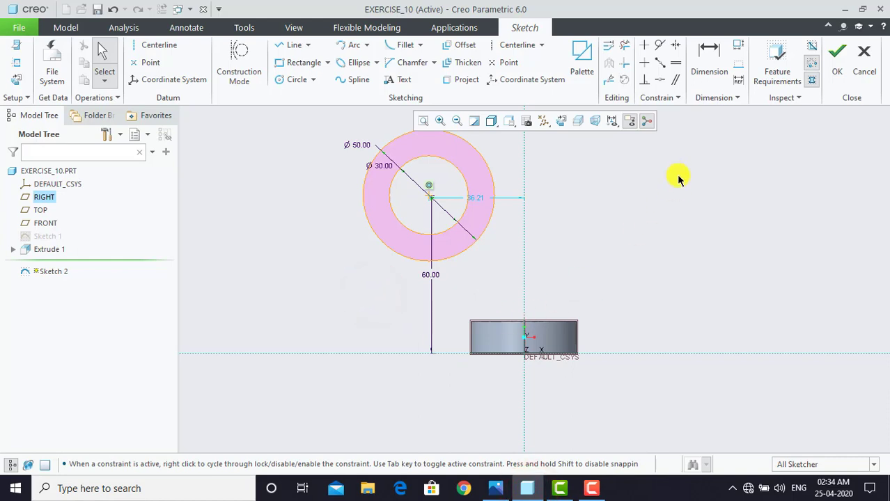
click(708, 68)
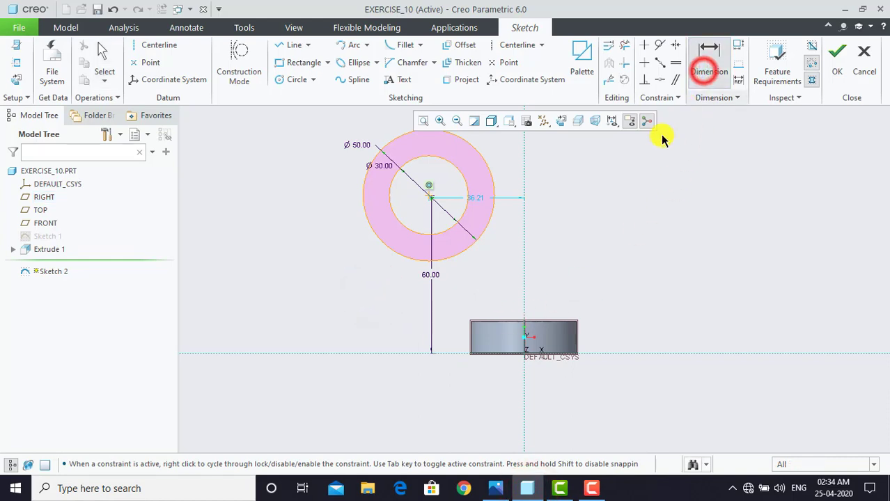
click(429, 199)
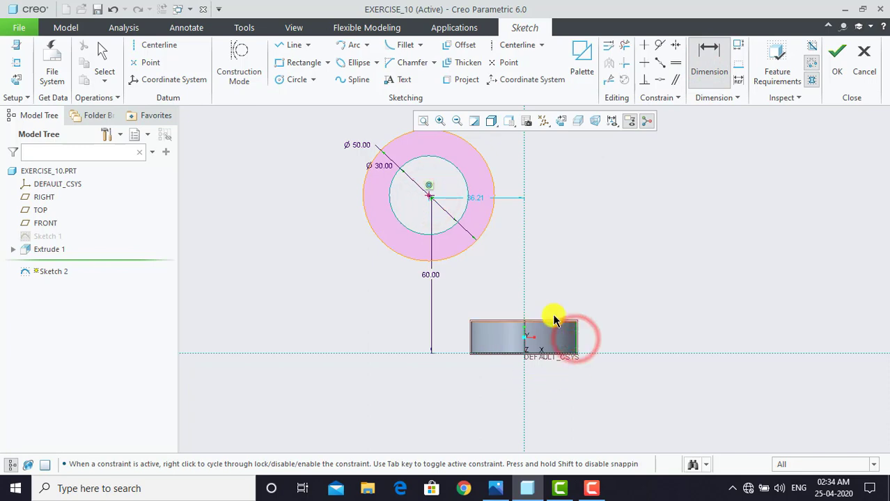
middle_click(500, 284)
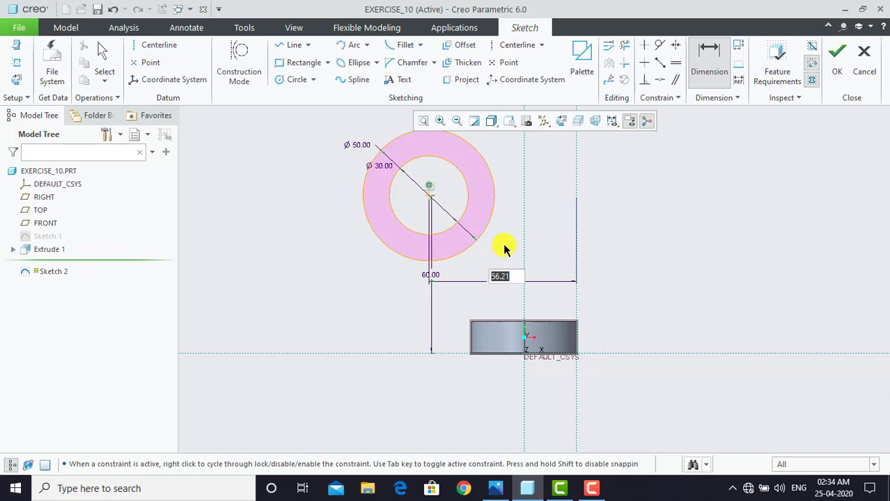
key(Return)
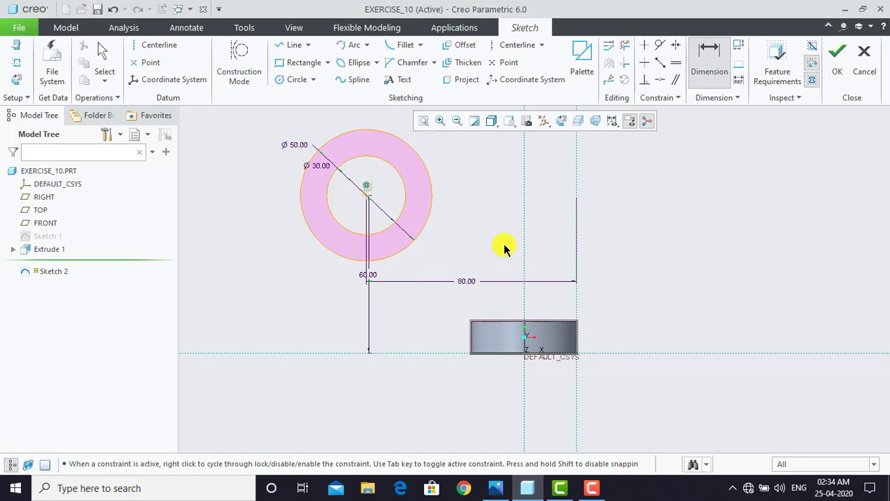
scroll(502, 245, up, 1)
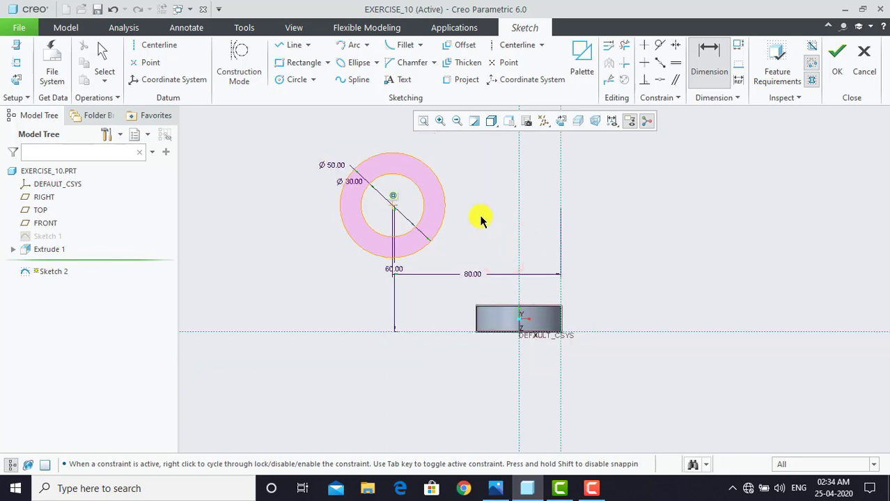
scroll(463, 181, down, 1)
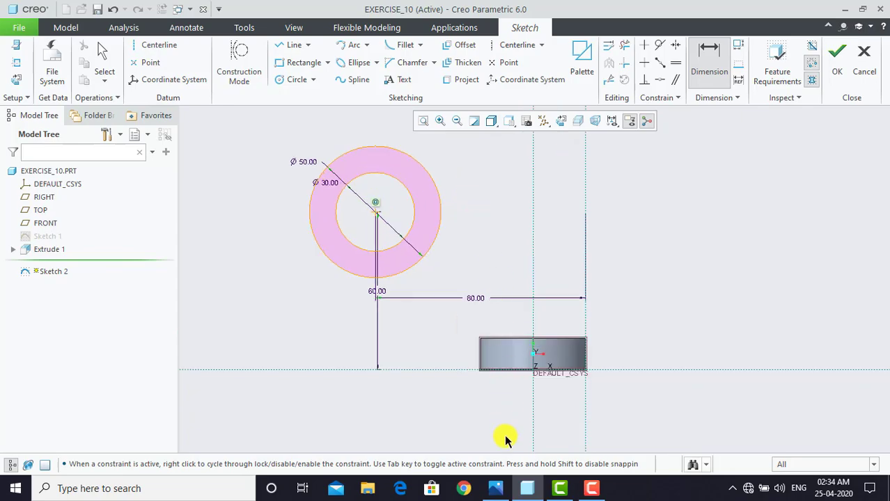
- Draw a line from the outer circle's lowest point straight down to the horizontal reference, continuing horizontally to the base plate's lower left corner
click(495, 488)
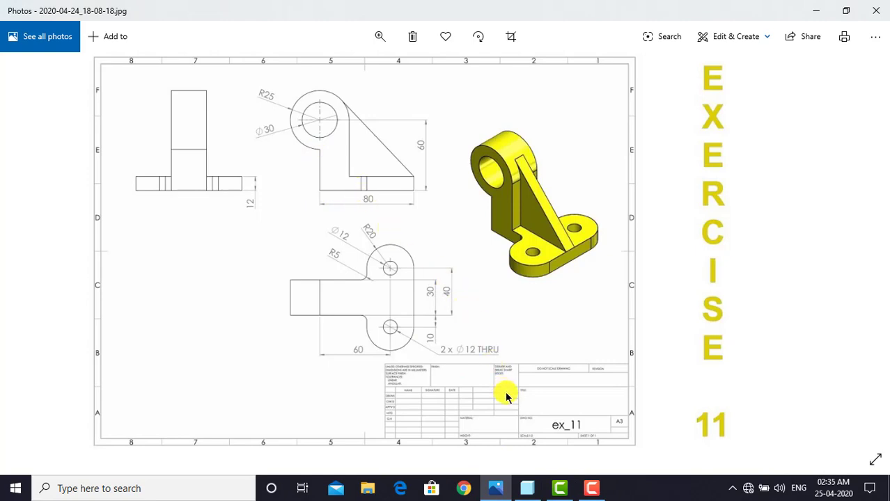
click(527, 488)
click(340, 301)
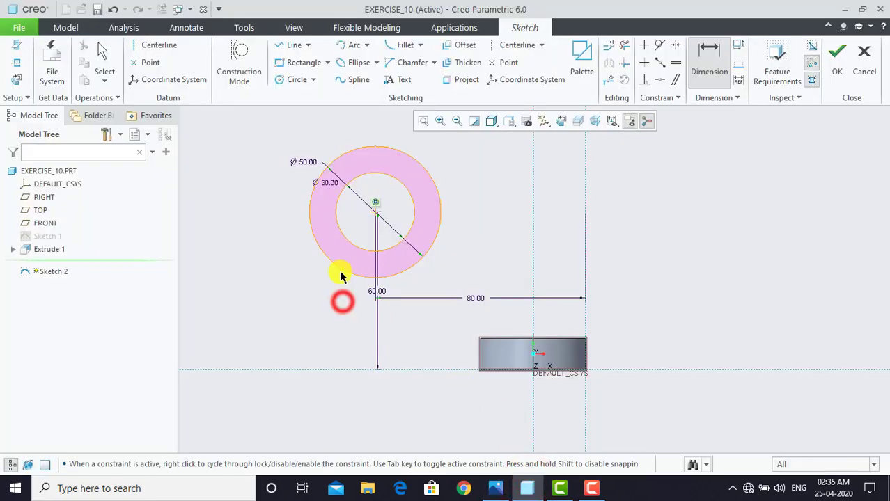
click(291, 46)
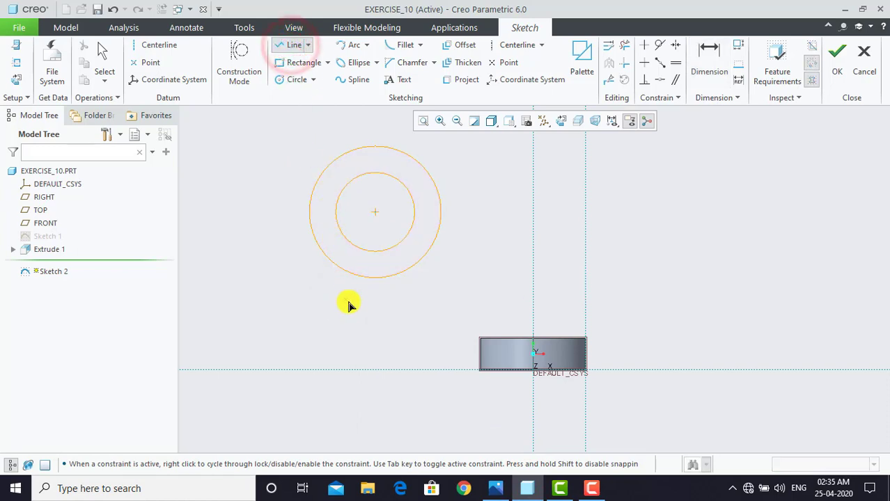
click(375, 277)
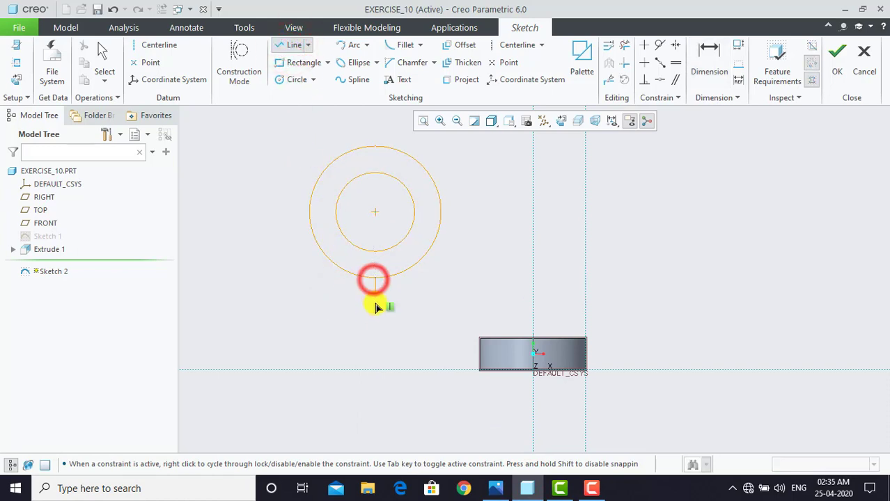
click(375, 370)
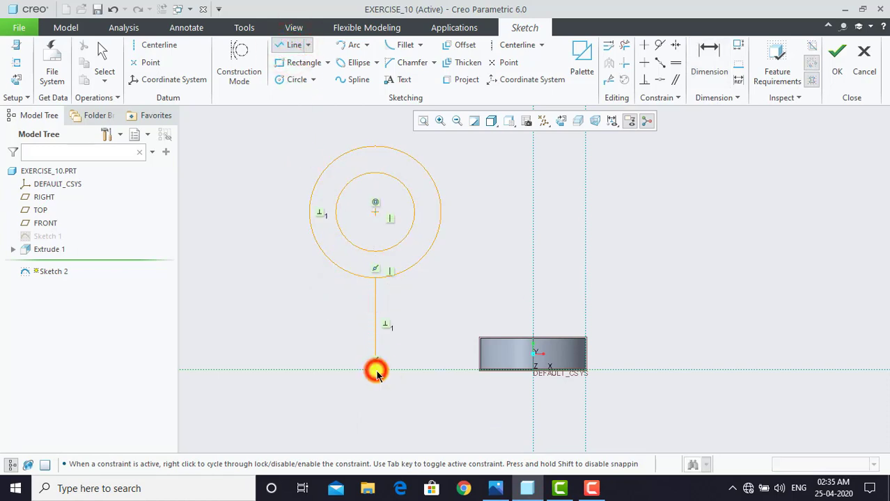
middle_click(476, 369)
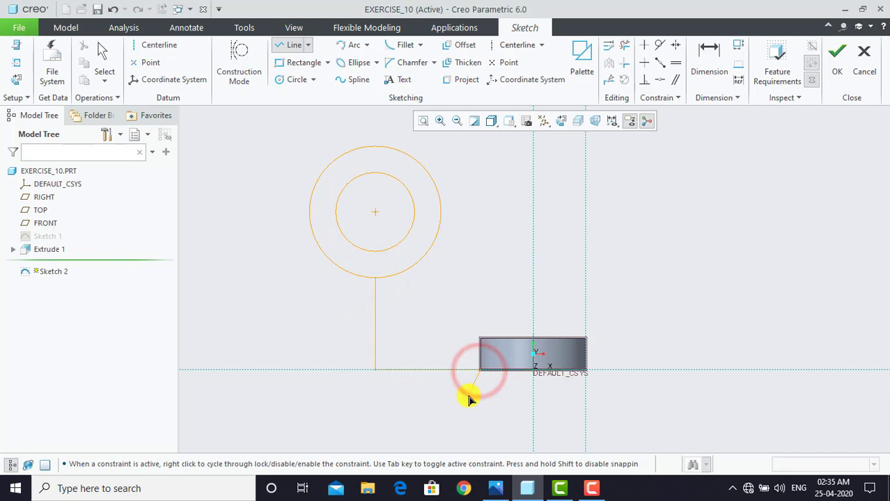
- Draw a line about 48 mm down from the outer circle's right quadrant, across to the plate's upper left corner and down its left edge
click(495, 488)
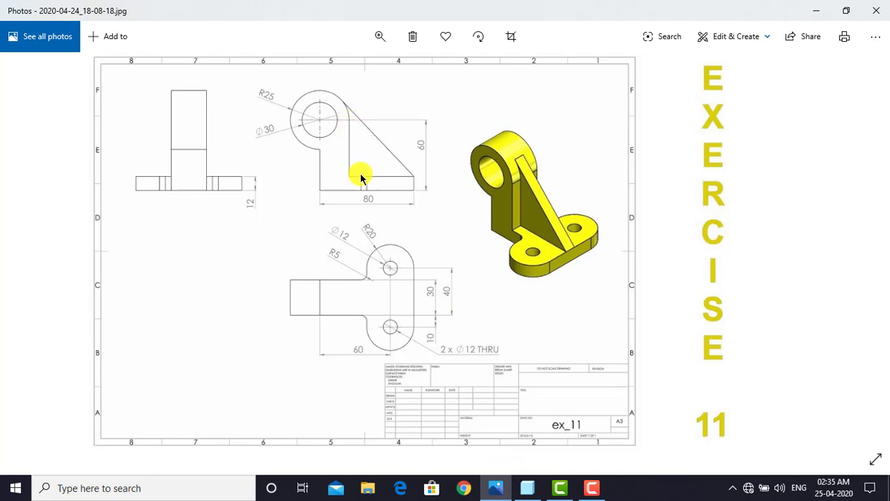
click(530, 488)
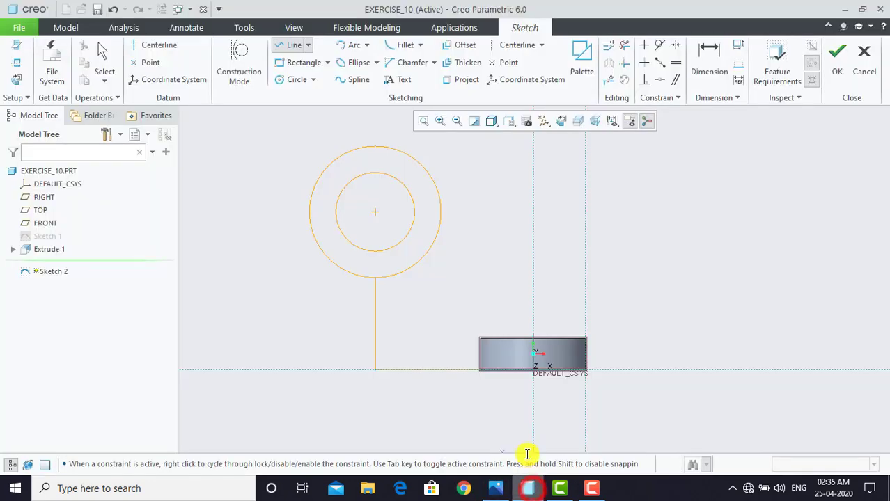
click(440, 211)
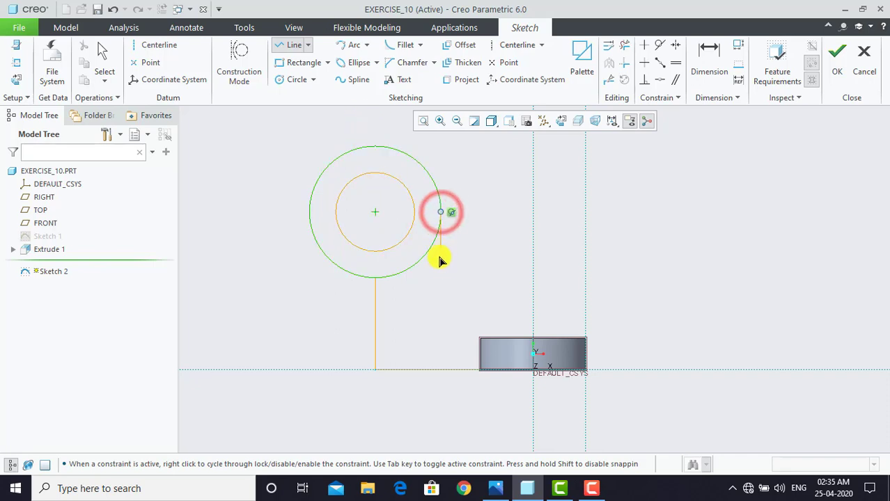
click(445, 340)
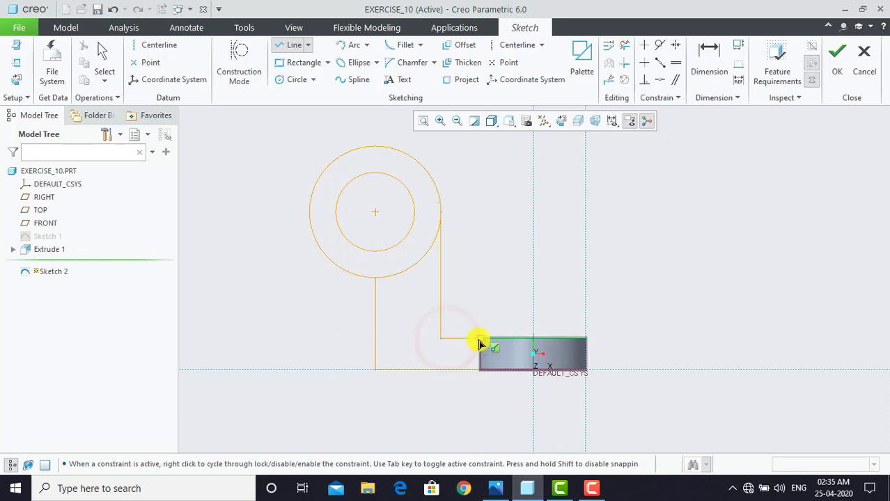
click(479, 341)
scroll(479, 342, down, 4)
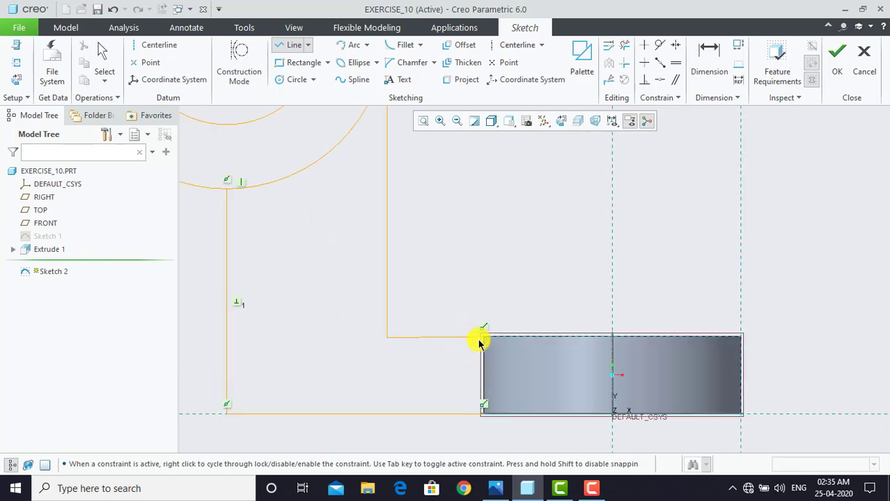
click(487, 411)
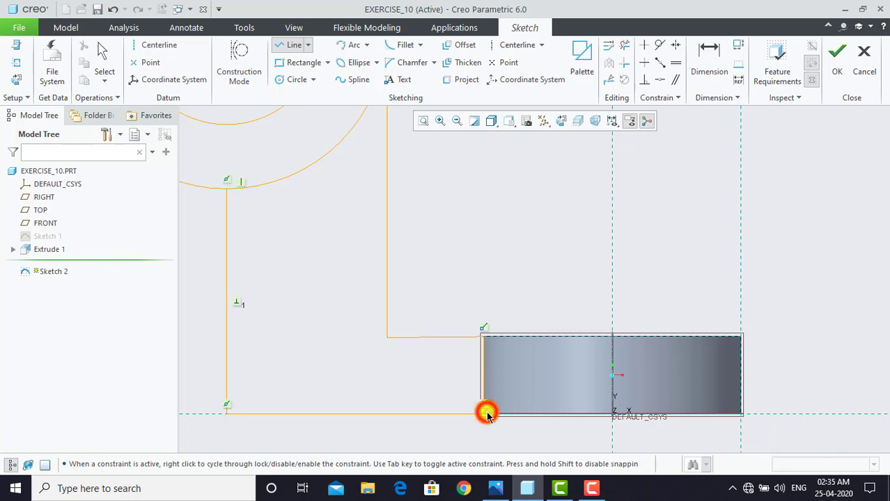
middle_click(486, 410)
scroll(431, 175, up, 3)
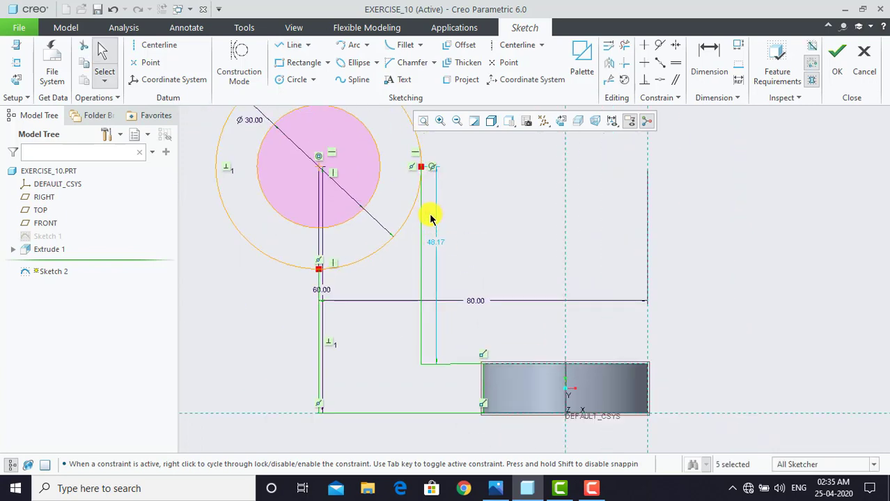
- Trim away the outer circle's lower right arc between the two vertical lines
click(624, 46)
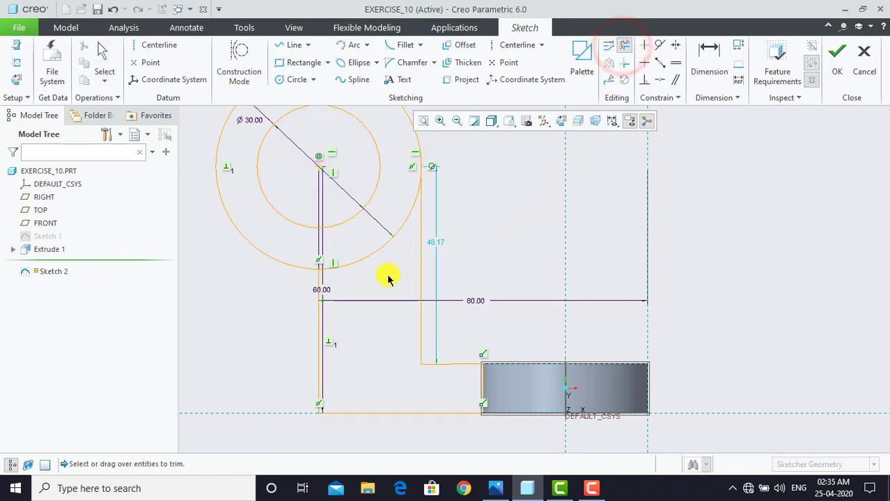
drag(385, 272, 378, 232)
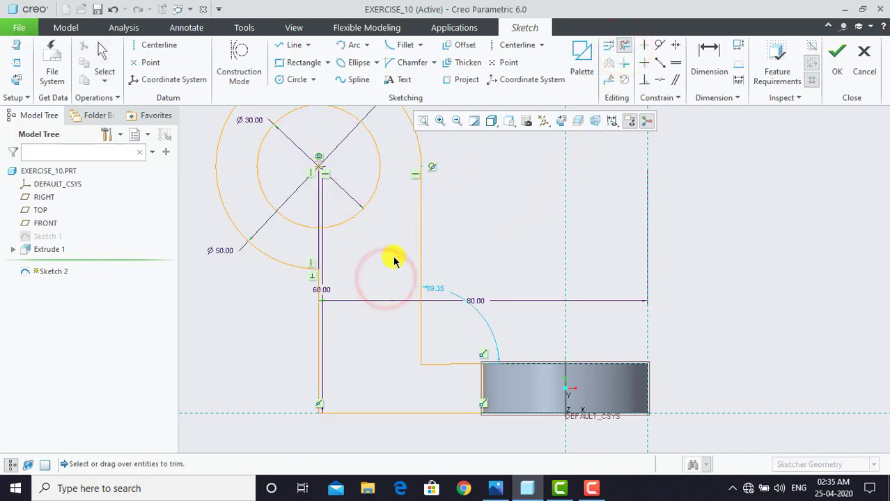
middle_click(394, 260)
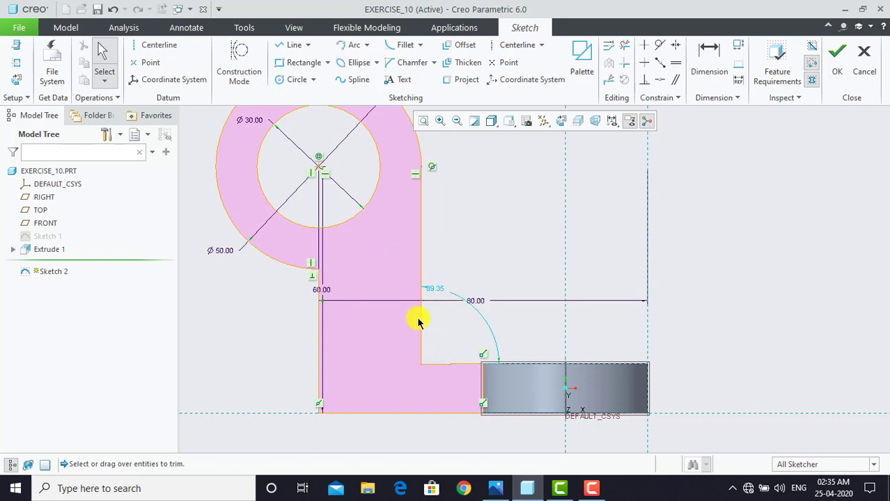
- Set the angle between the upright's inner vertical edge and the horizontal line on the base plate to 90° and finish the sketch
click(431, 294)
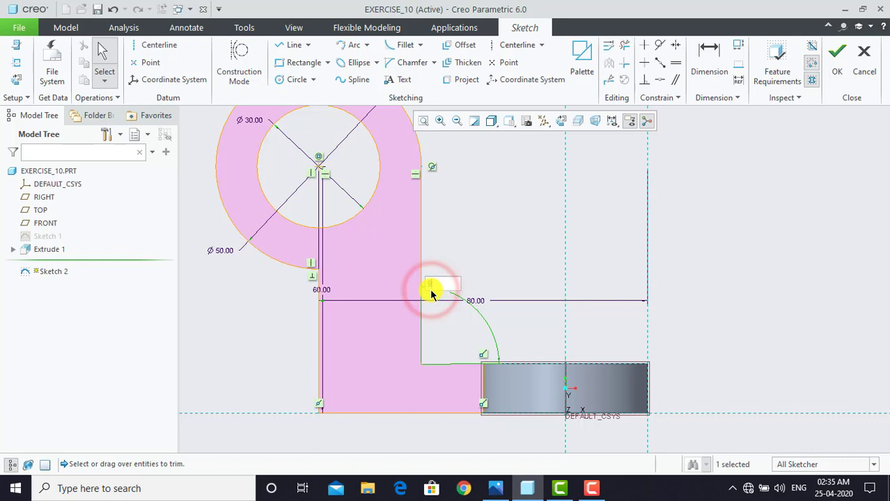
click(469, 252)
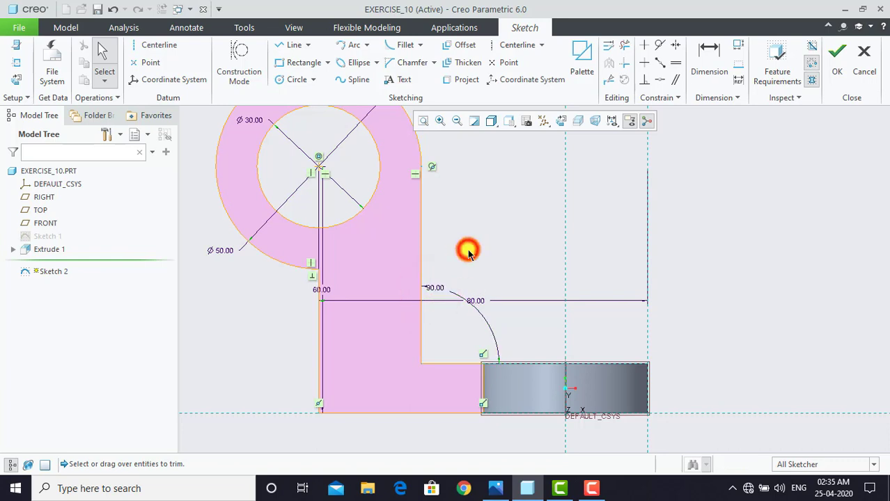
scroll(468, 252, down, 1)
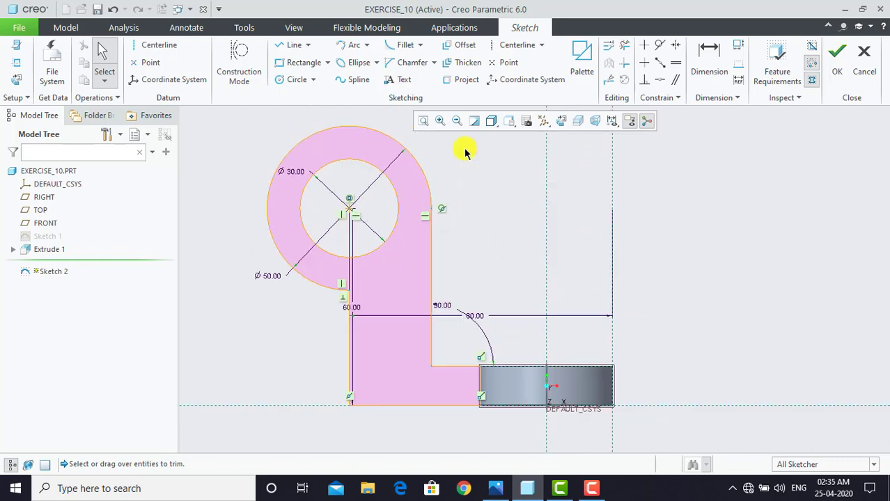
click(836, 52)
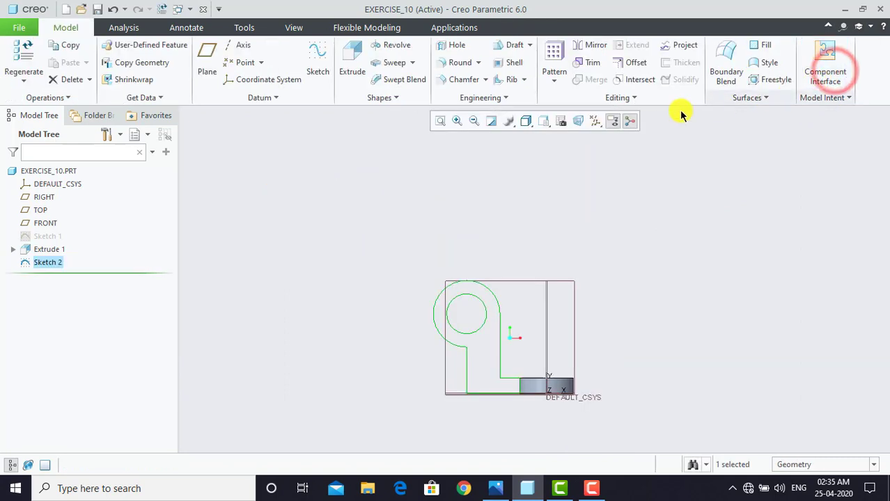
- Extrude the boss profile as a solid, checking the drawing for the width, with a symmetric depth of 30 mm
click(350, 63)
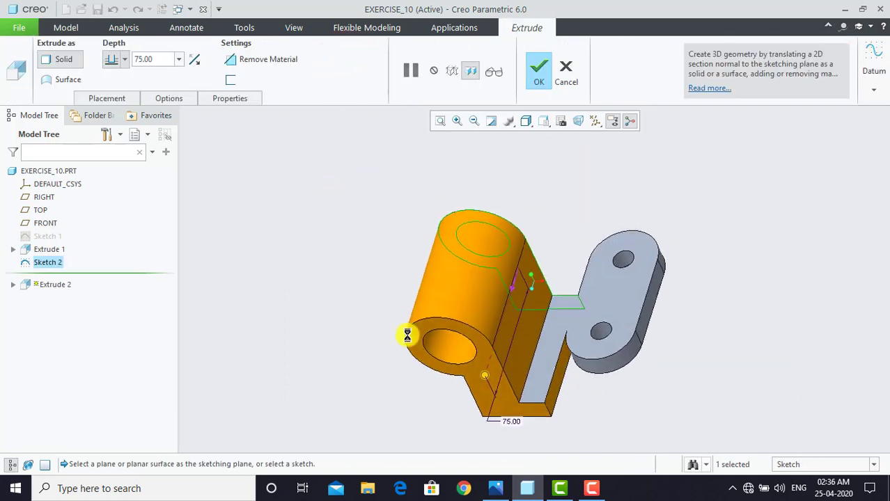
click(495, 489)
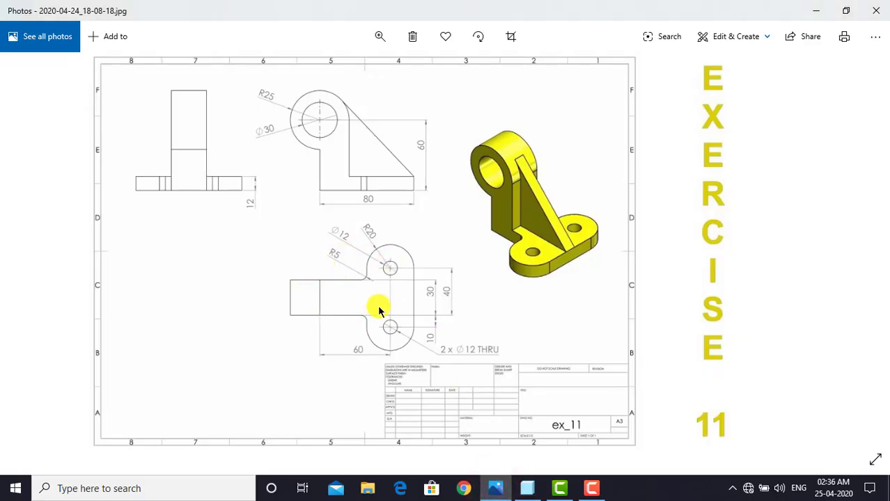
click(527, 488)
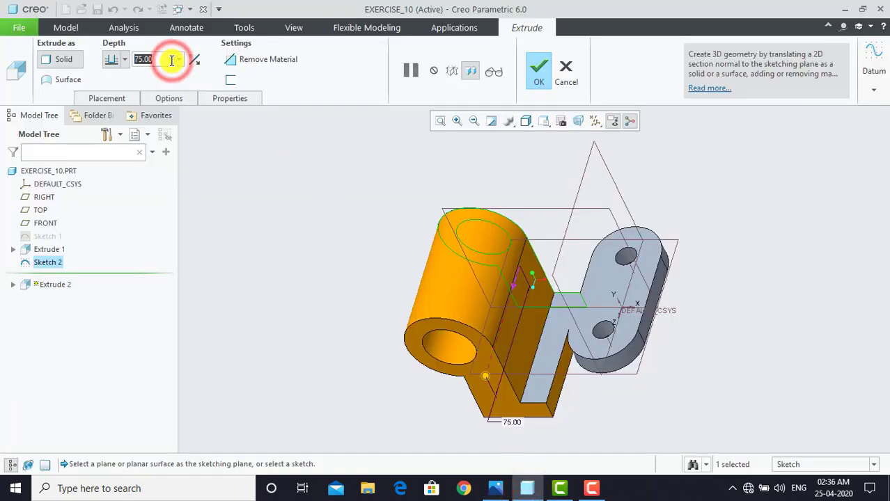
text(30)
key(Return)
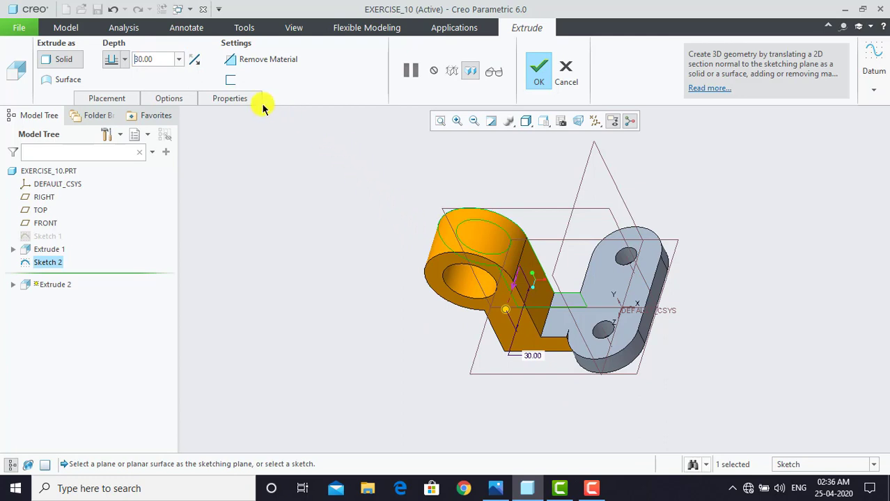
click(168, 97)
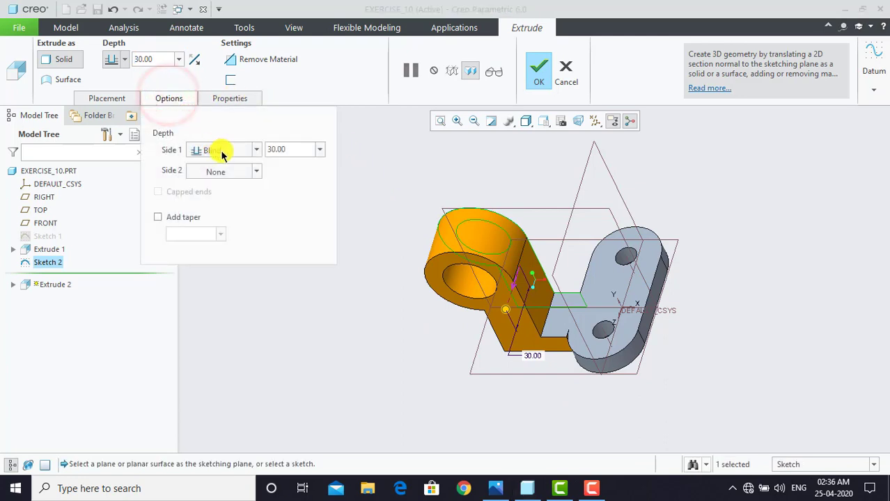
click(221, 151)
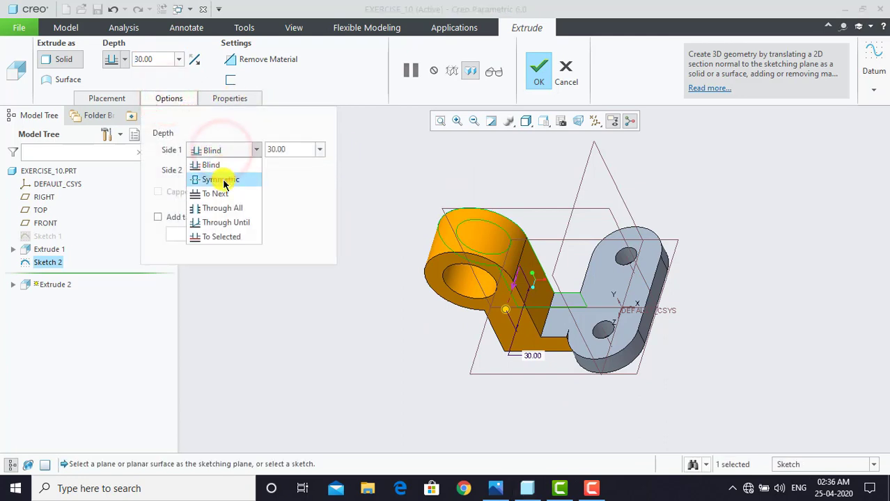
click(223, 181)
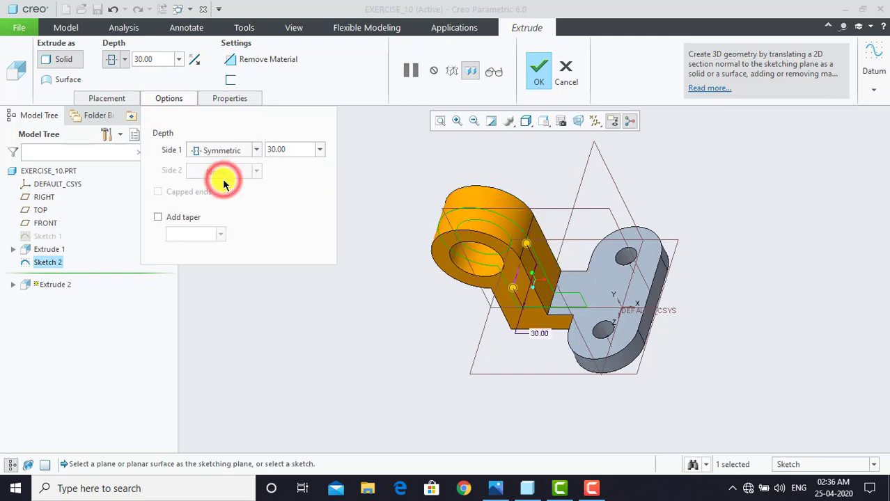
click(540, 72)
click(434, 148)
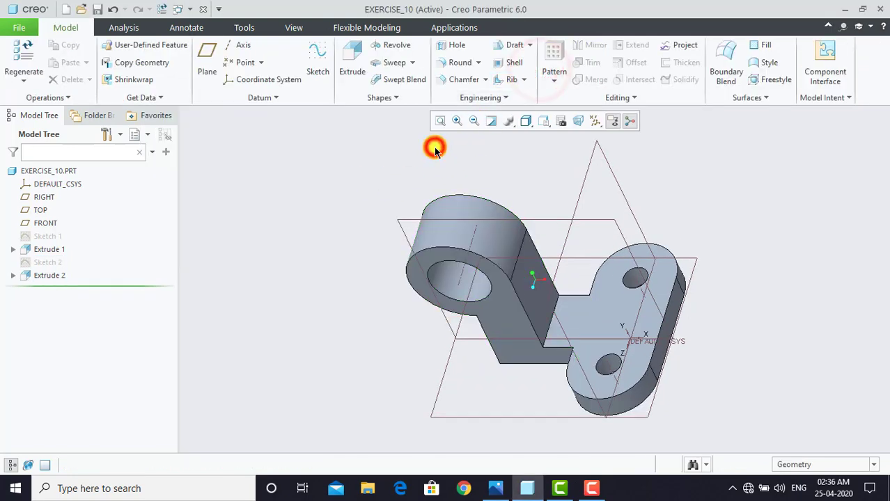
key(ctrl+s)
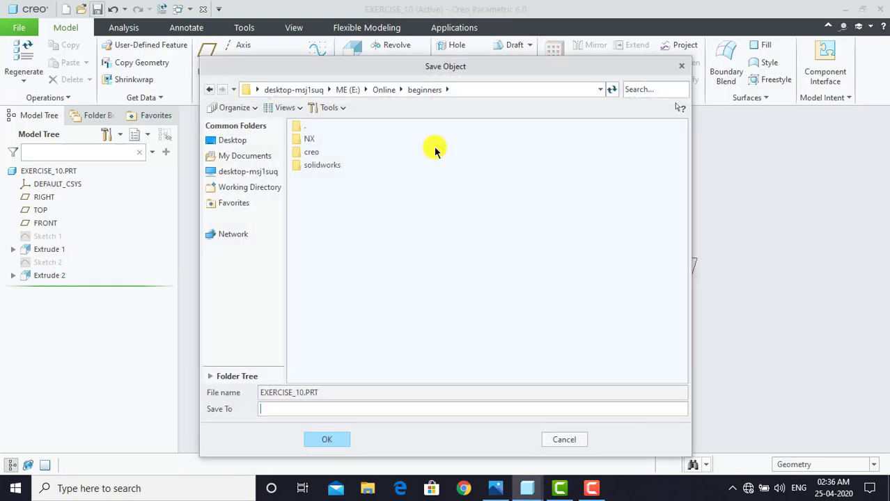
click(679, 67)
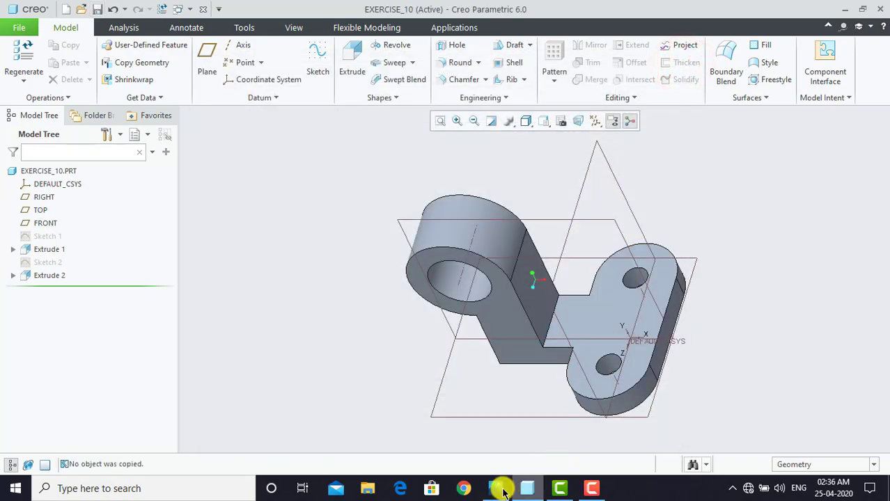
- Check the rib on the drawing and start a sketch on the FRONT plane with RIGHT as reference, viewed square to the sketch plane
click(501, 490)
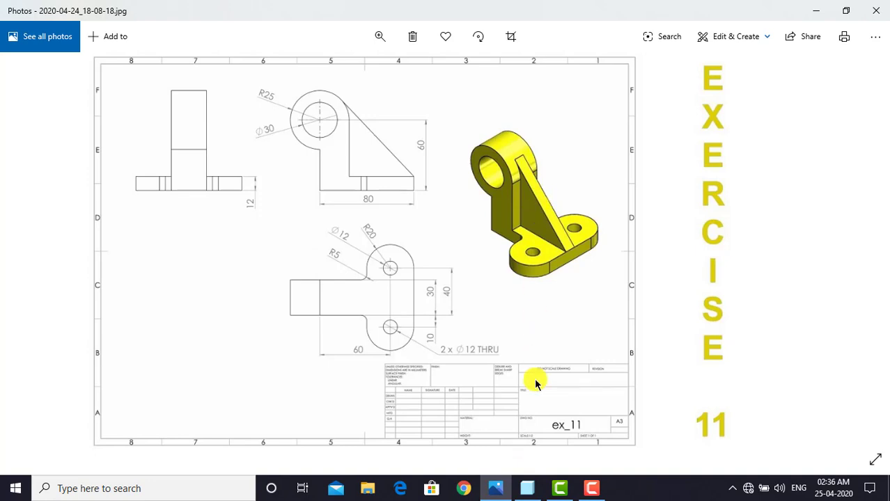
click(529, 488)
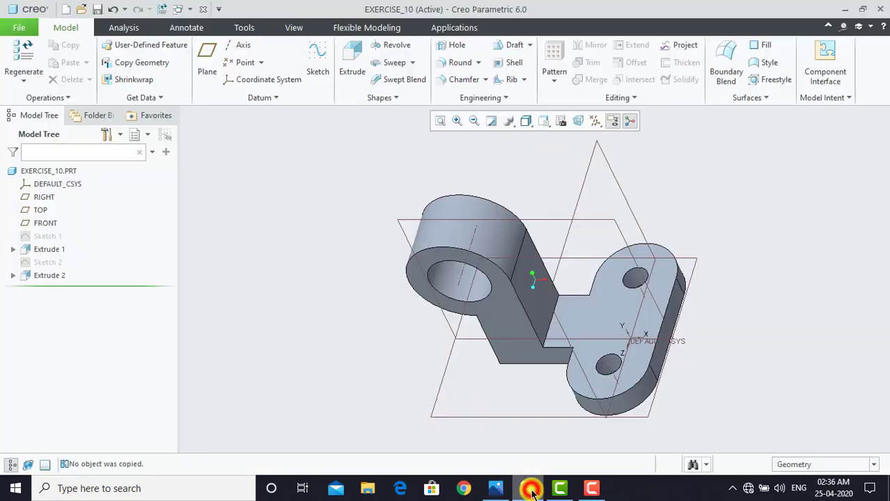
click(373, 335)
click(318, 63)
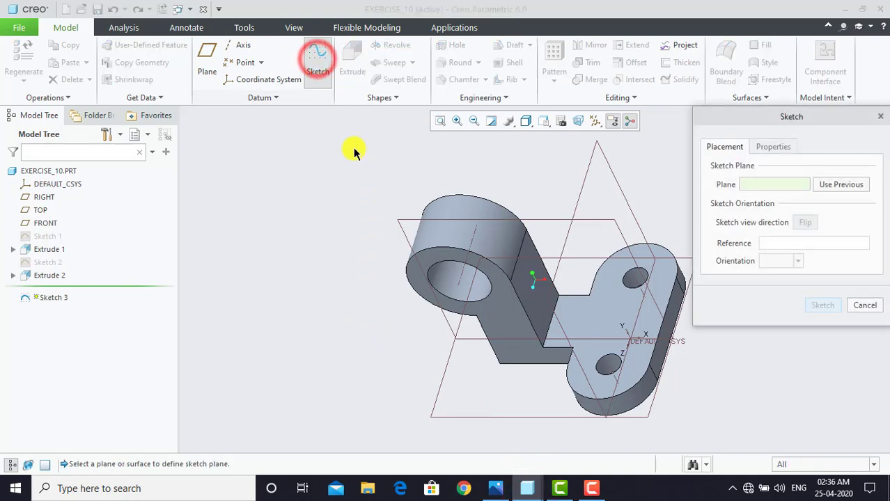
click(399, 222)
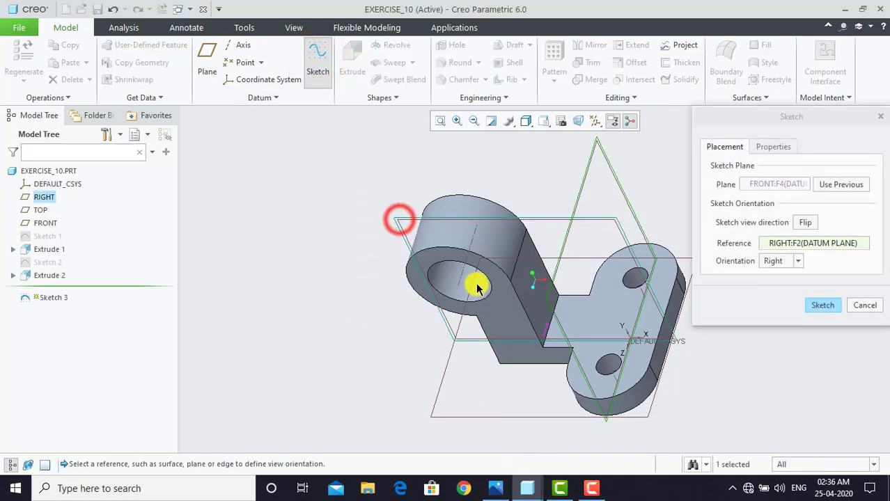
click(820, 305)
click(561, 121)
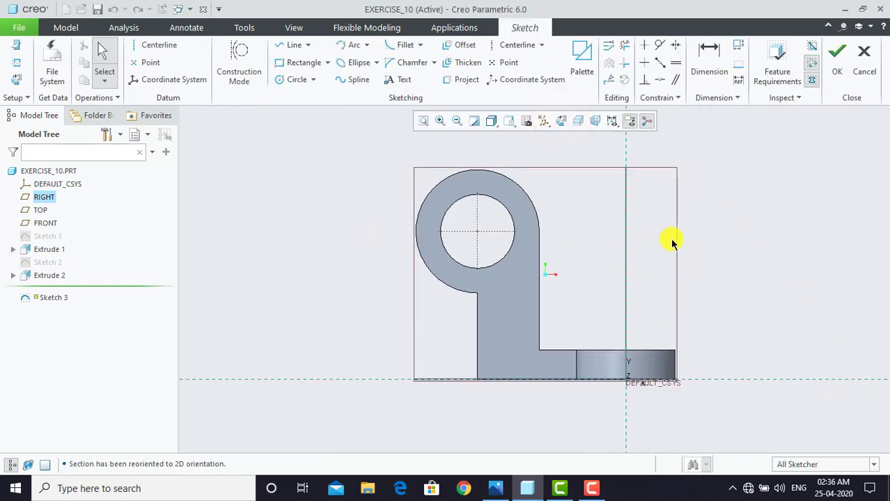
- Draw a line from the base plate's upper right corner tangent to the boss's outer circle and finish the sketch
scroll(672, 238, up, 1)
click(291, 45)
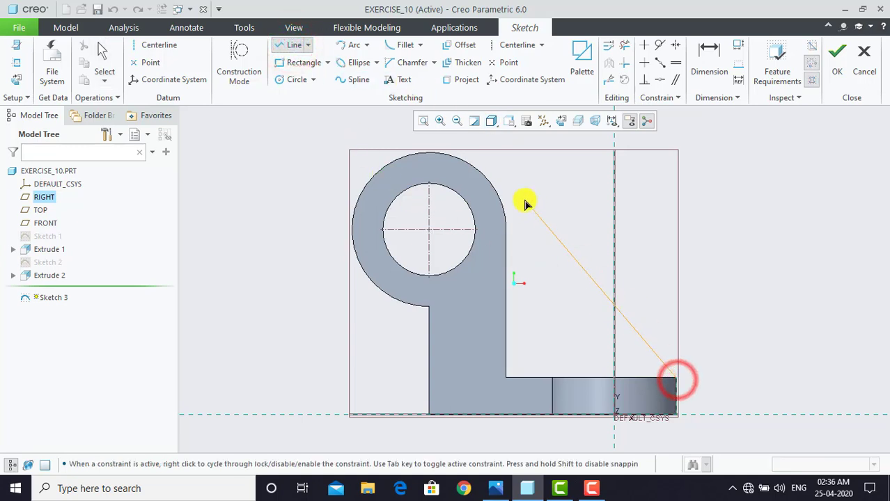
click(490, 183)
middle_click(501, 184)
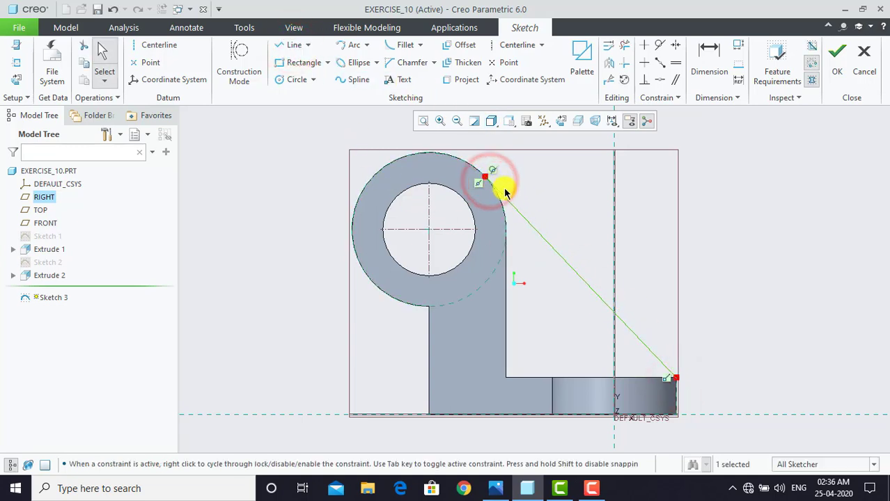
scroll(524, 202, down, 1)
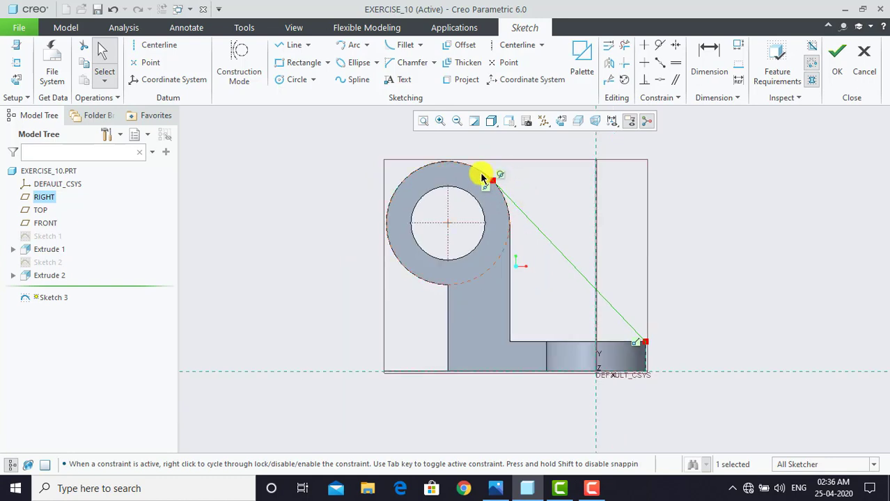
click(711, 244)
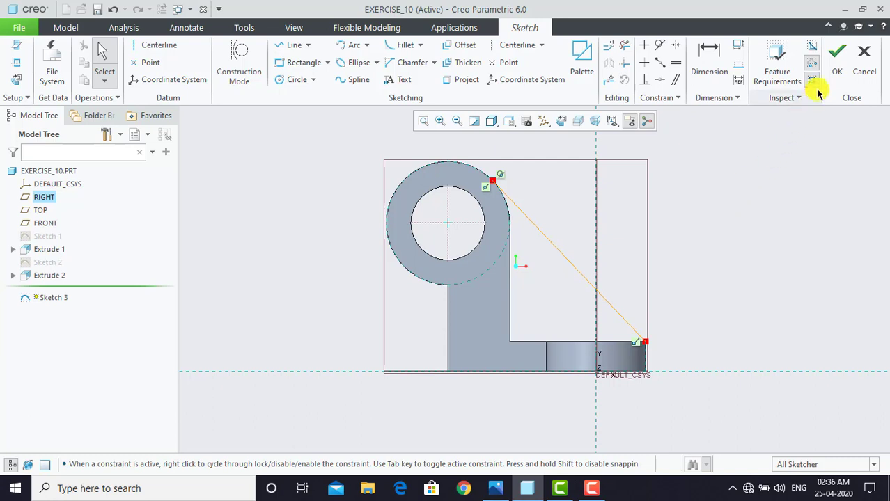
click(835, 69)
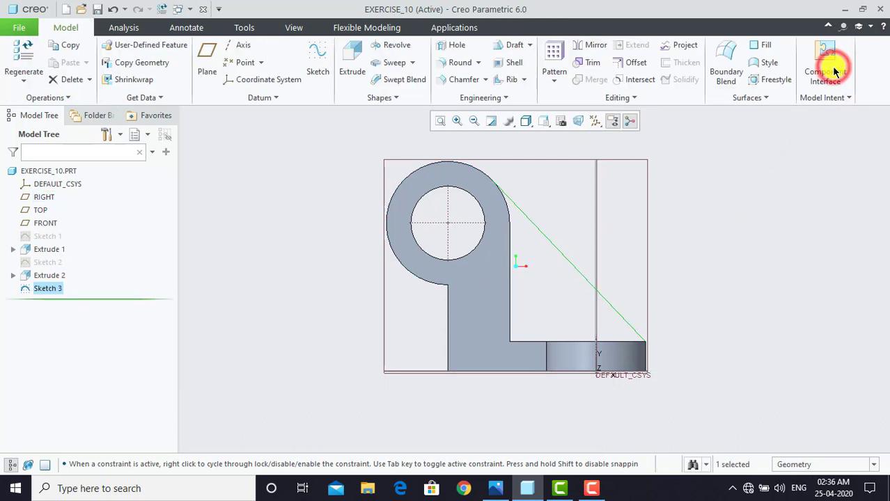
- Create a profile rib from the sloping line with a thickness of 12 mm, checking the exercise drawing
click(524, 80)
click(529, 109)
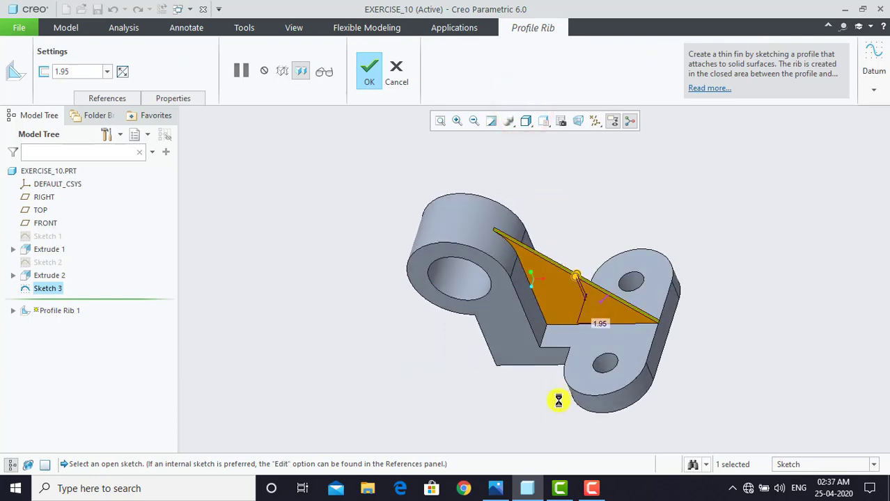
click(497, 488)
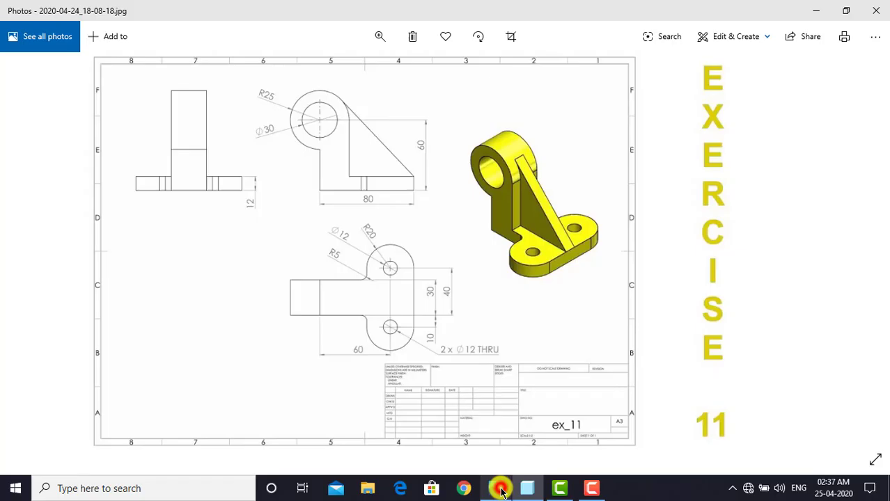
click(501, 491)
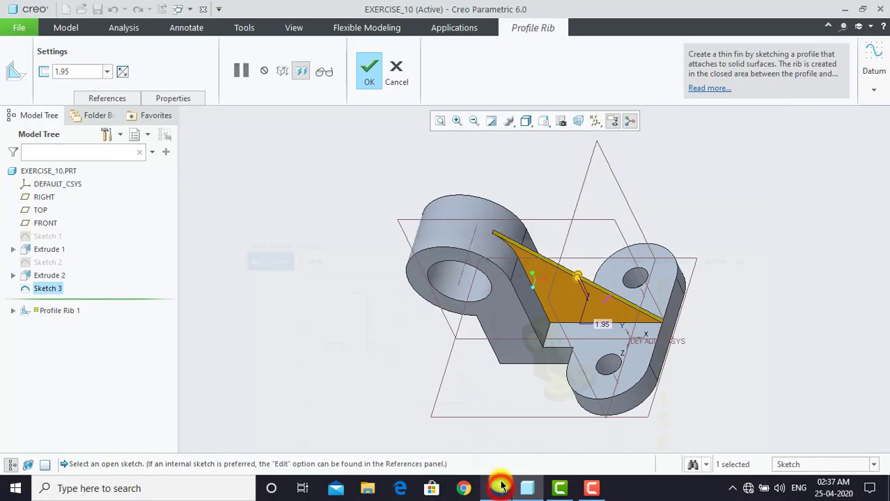
click(87, 69)
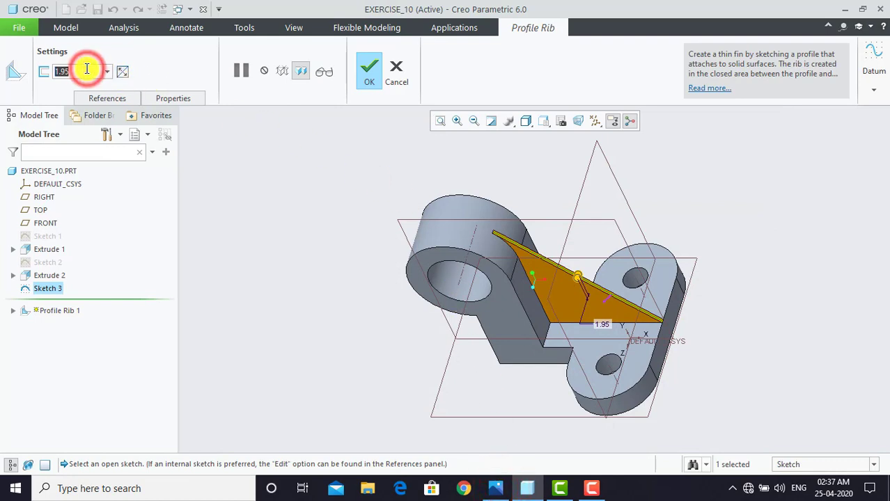
text(12)
key(Return)
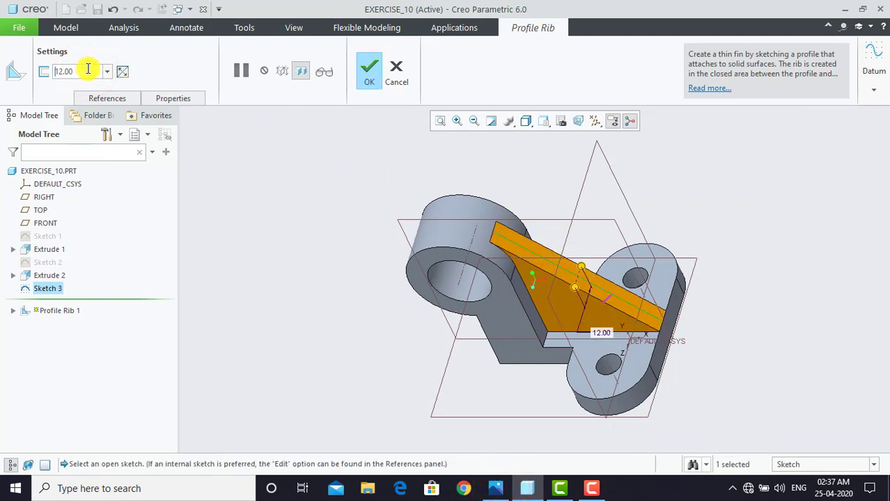
click(364, 73)
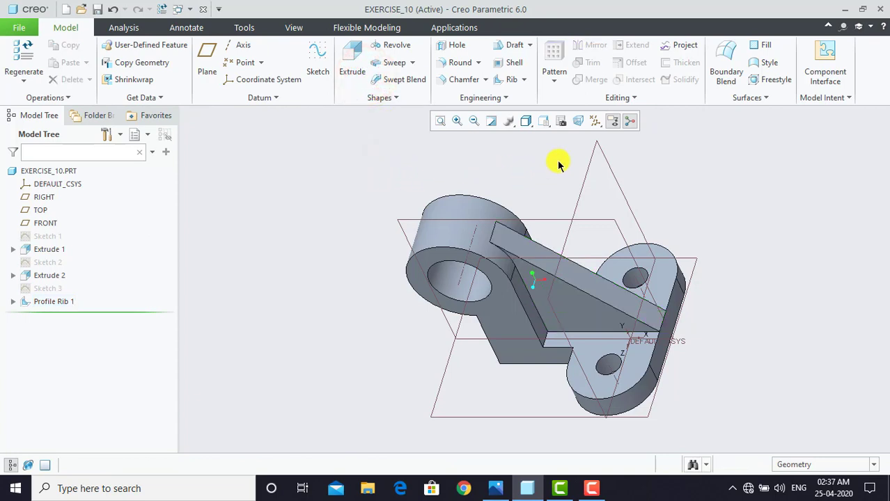
- Hide all datum axes, points, coordinate systems and planes in the model view
click(596, 121)
click(595, 137)
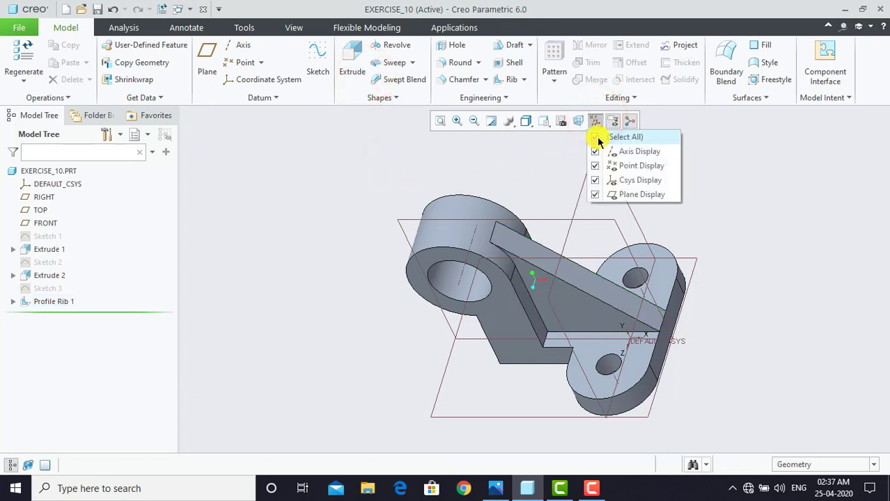
click(474, 168)
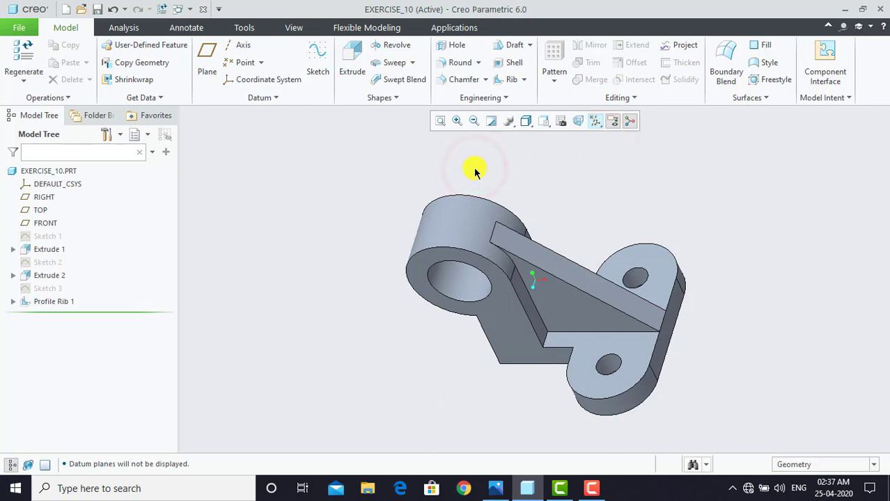
- Start Render Studio and apply the bright green appearance from My Appearances to the whole EXERCISE_10 part
click(456, 34)
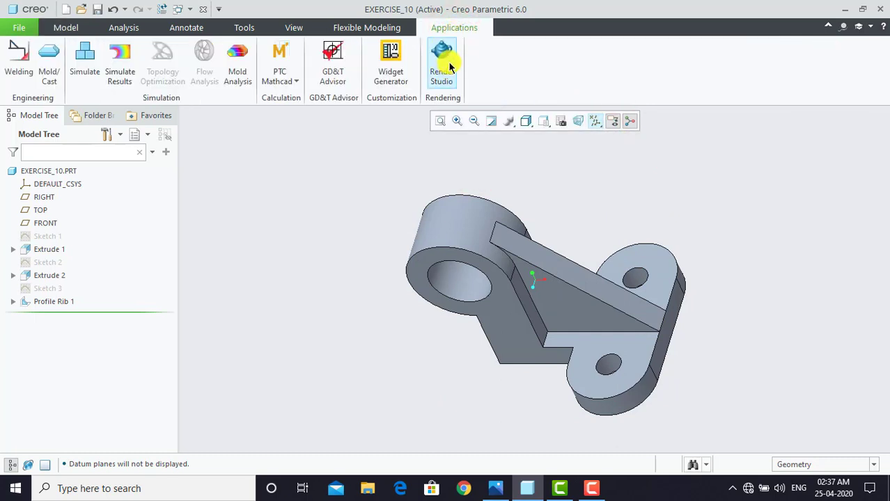
click(446, 66)
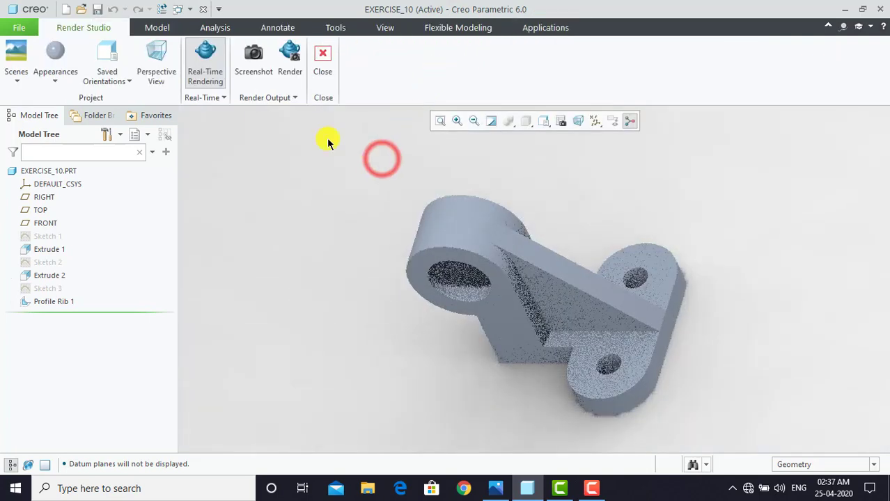
click(56, 82)
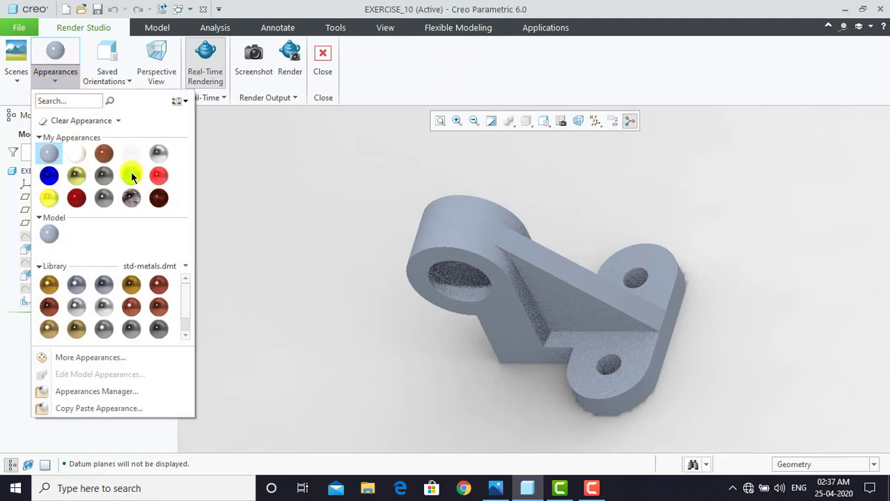
click(132, 176)
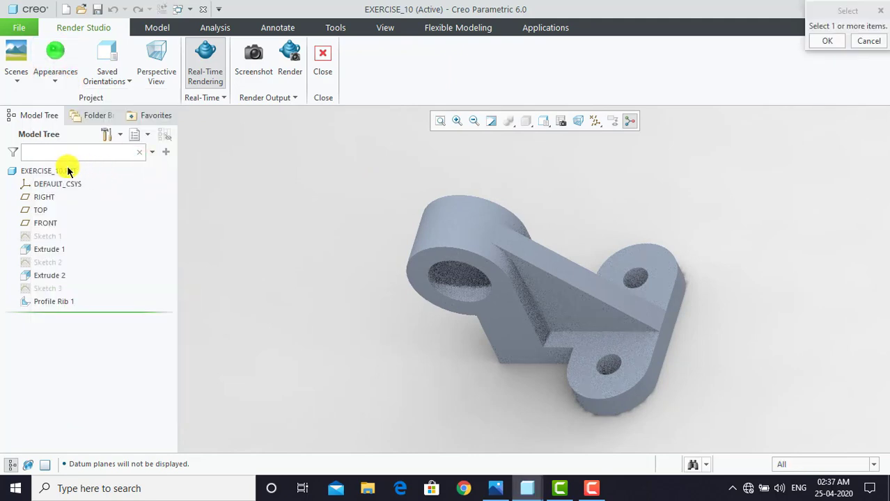
click(66, 171)
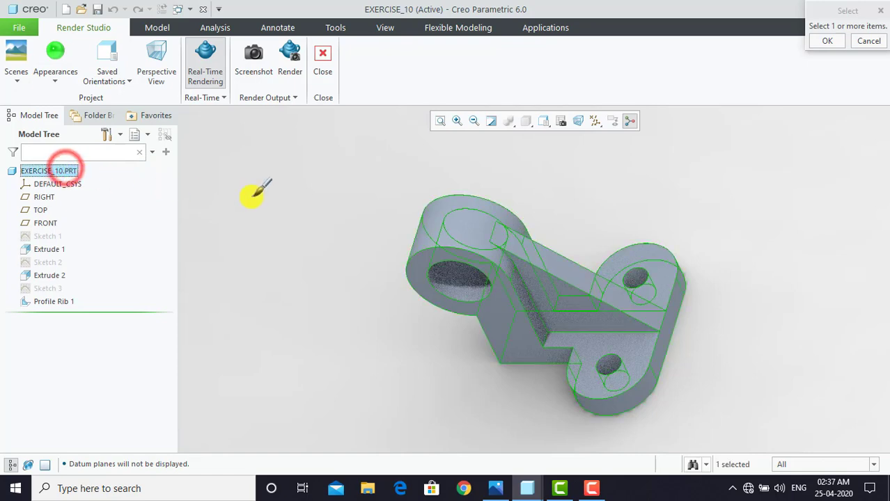
click(823, 42)
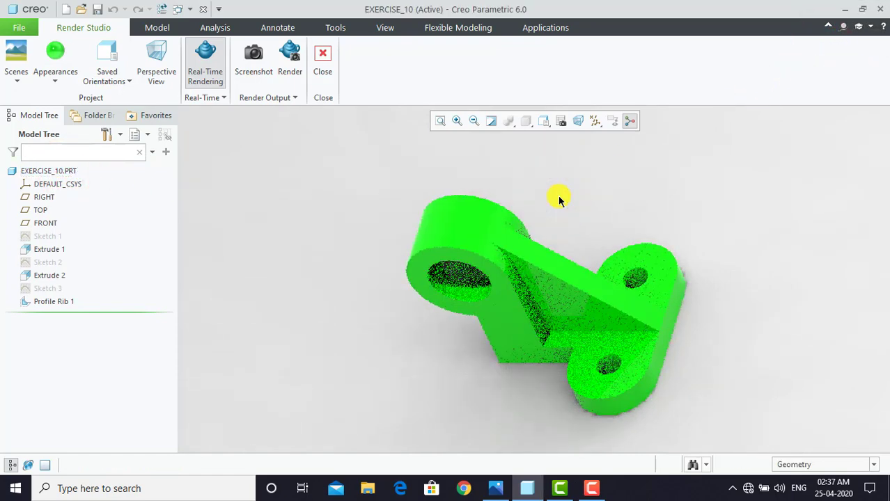
- Enable Ground Illumination in the real-time rendering settings
click(212, 99)
click(211, 115)
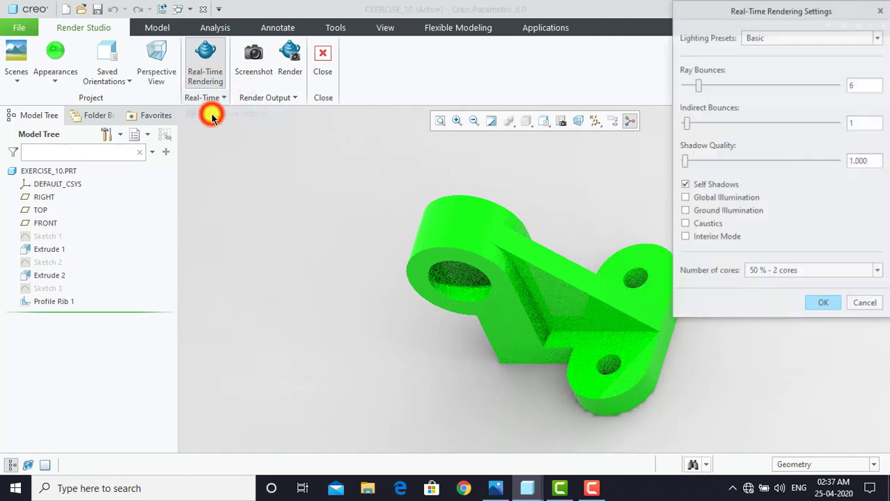
click(703, 213)
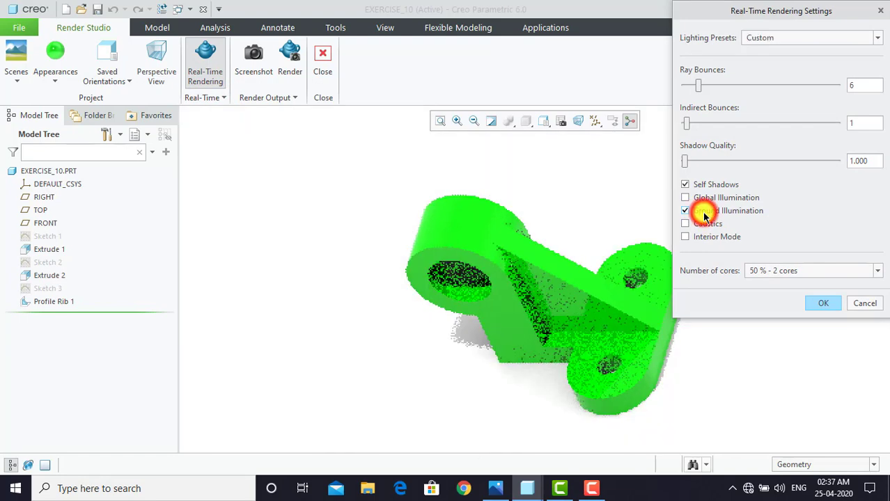
click(821, 304)
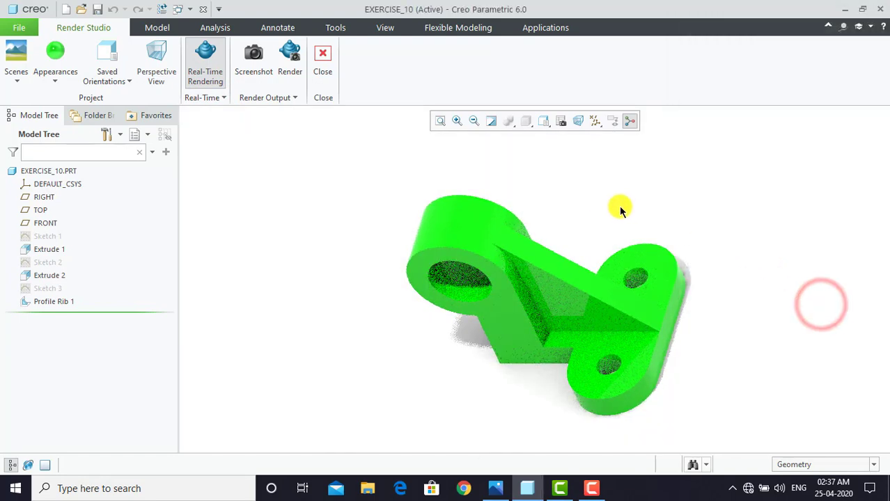